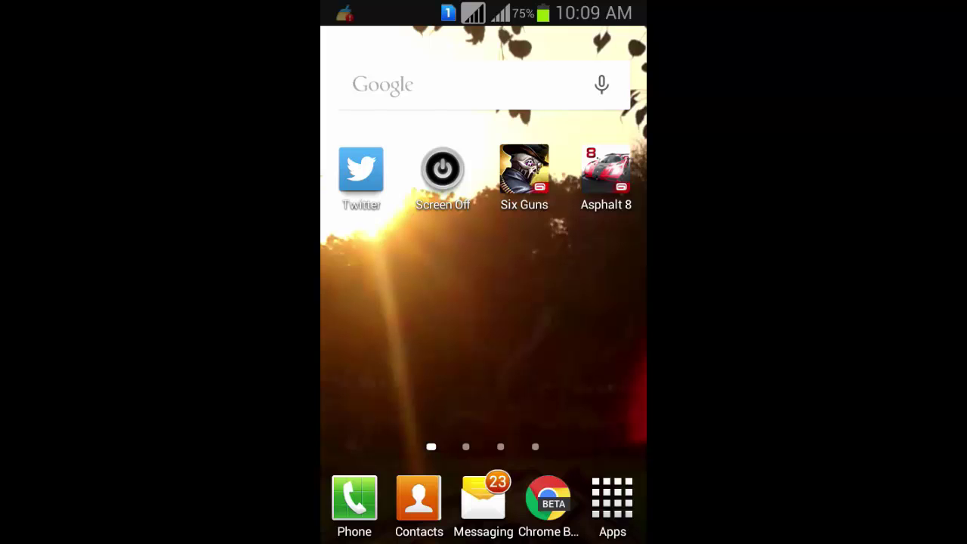
# Swipe through the stock launcher's home pages, ending back on the first page.
pyautogui.moveTo(589, 317); pyautogui.dragTo(378, 318)
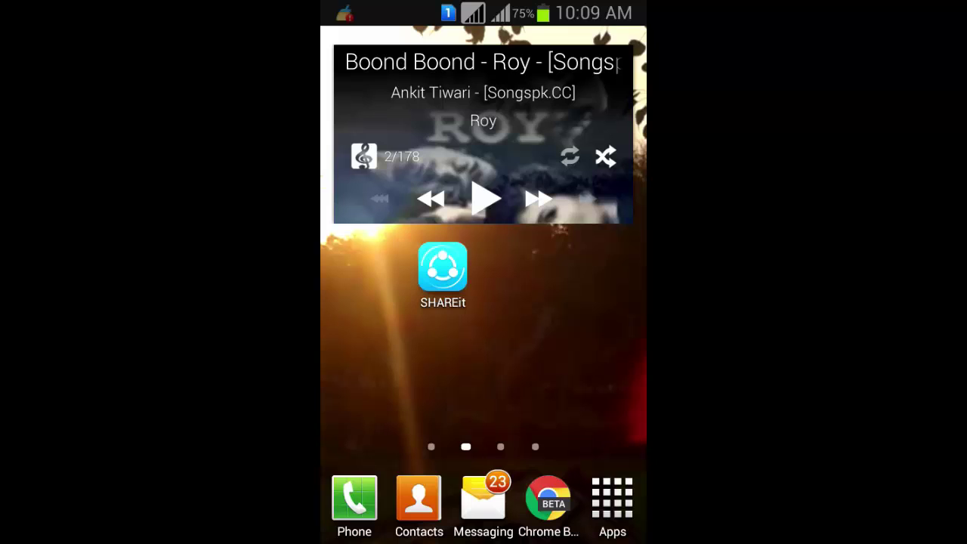
pyautogui.moveTo(380, 318); pyautogui.dragTo(542, 287)
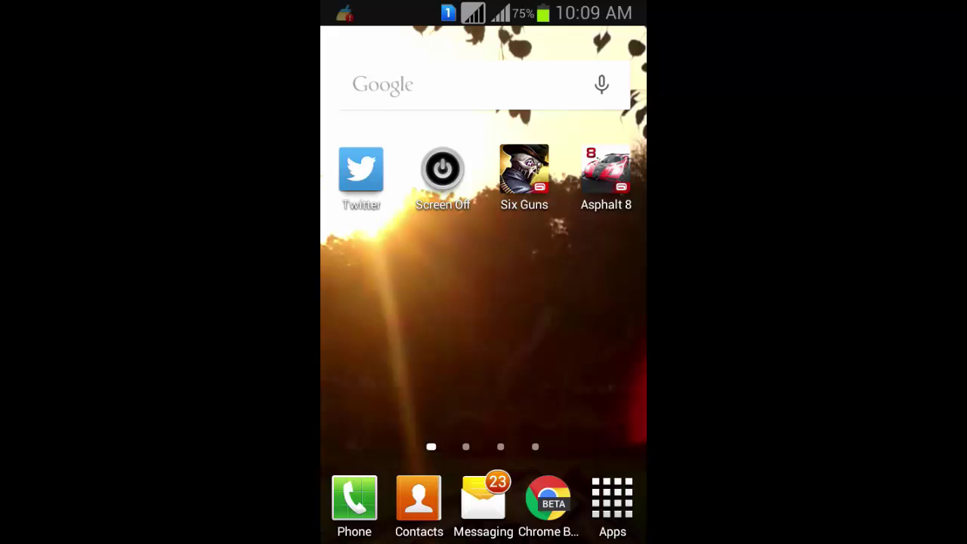
pyautogui.moveTo(590, 318); pyautogui.dragTo(378, 318)
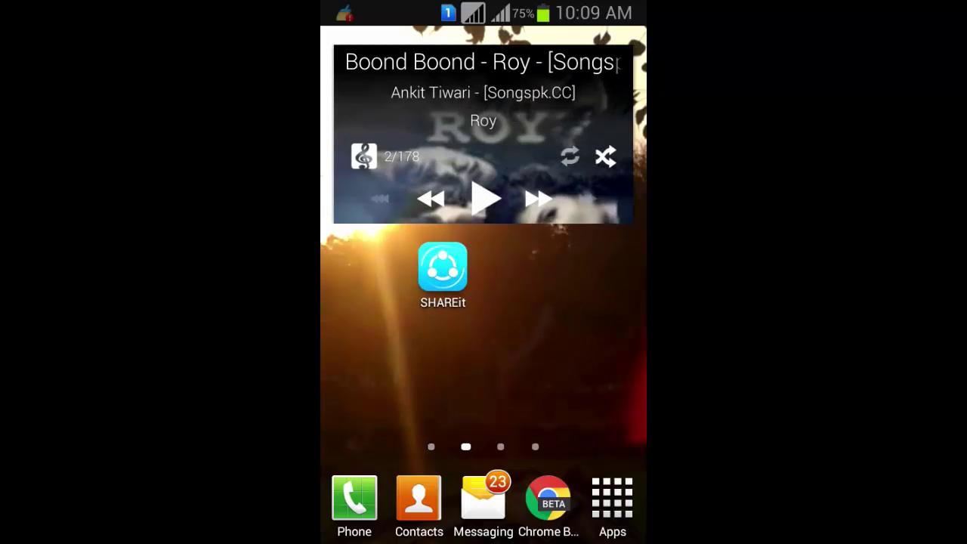
pyautogui.moveTo(589, 317); pyautogui.dragTo(378, 317)
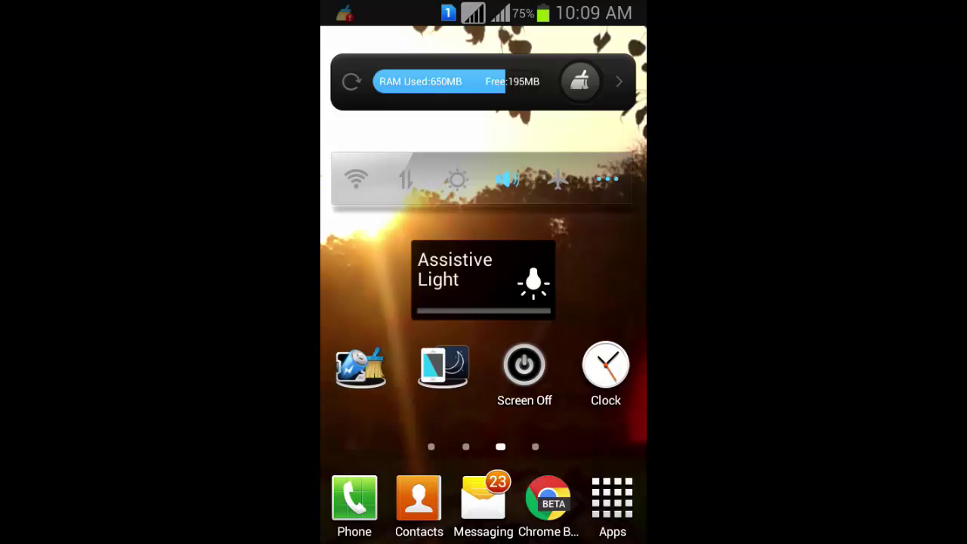
pyautogui.moveTo(453, 389); pyautogui.dragTo(347, 389)
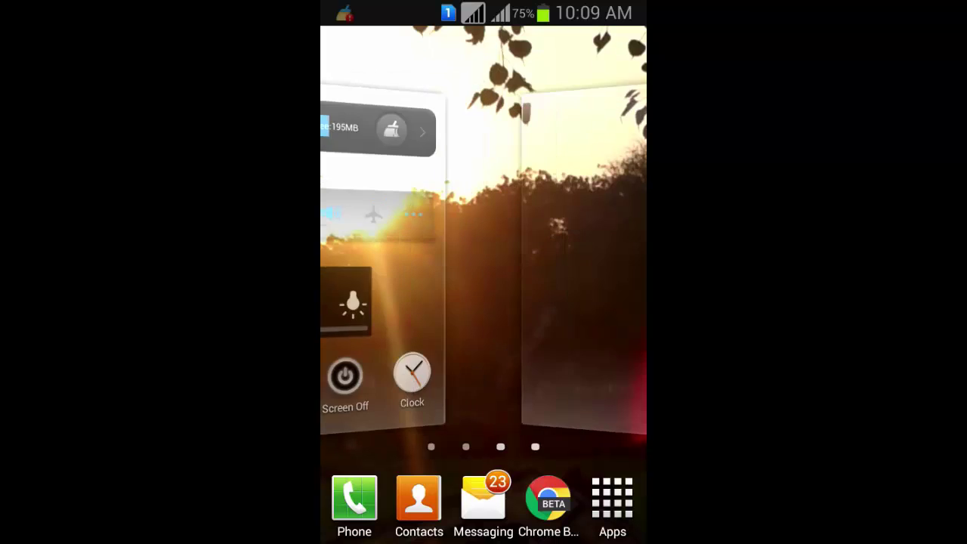
pyautogui.moveTo(551, 291); pyautogui.dragTo(363, 292)
# Launch Nova Launcher from the stock Apps list.
pyautogui.click(612, 498)
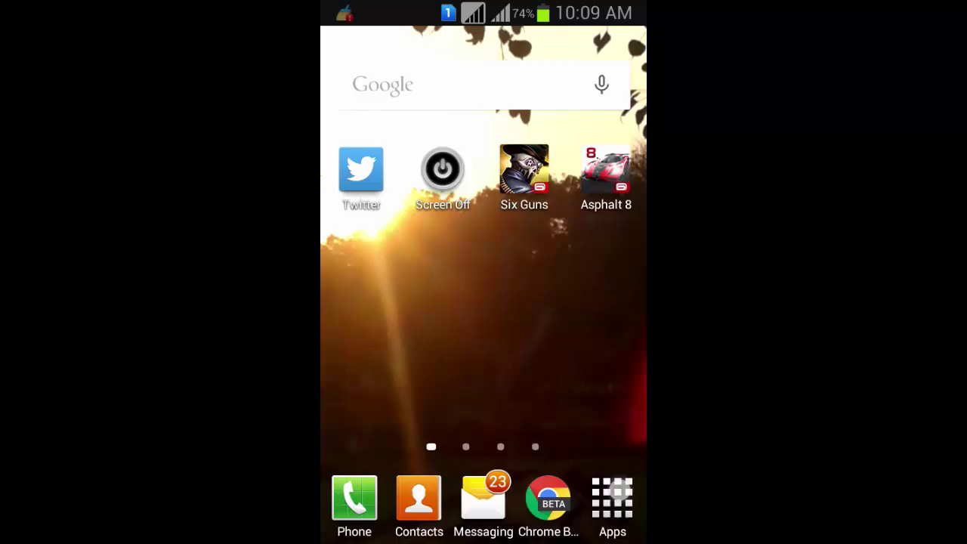
pyautogui.moveTo(589, 317); pyautogui.dragTo(378, 317)
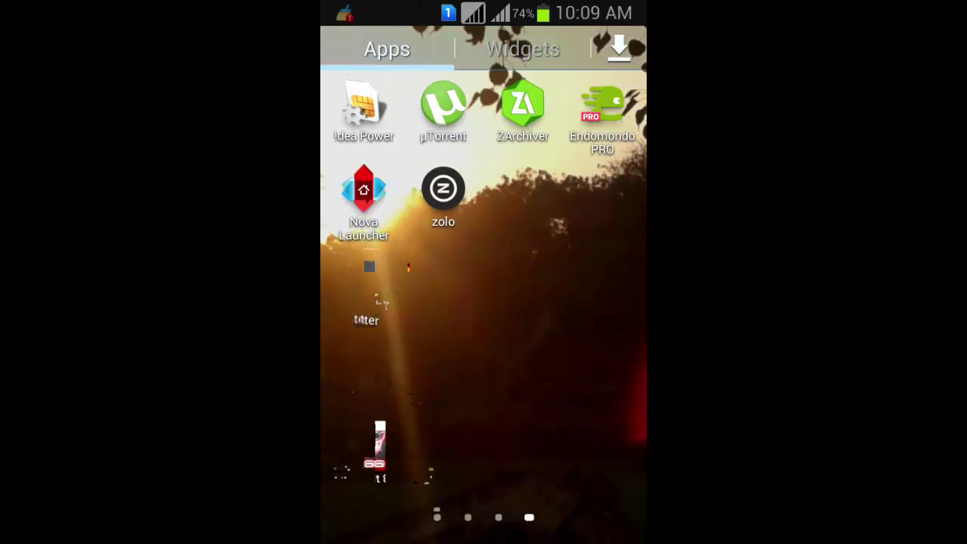
pyautogui.moveTo(438, 339); pyautogui.dragTo(605, 339)
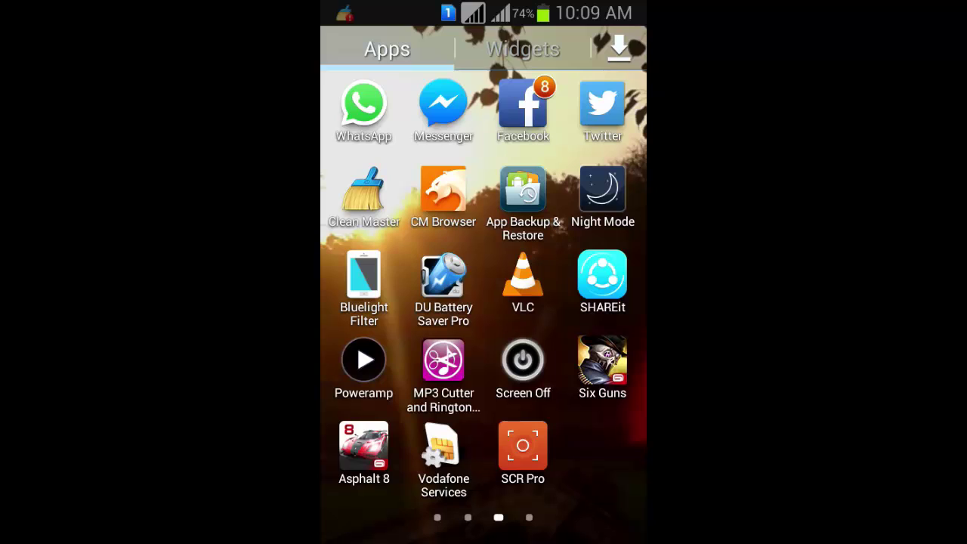
pyautogui.moveTo(590, 339); pyautogui.dragTo(423, 339)
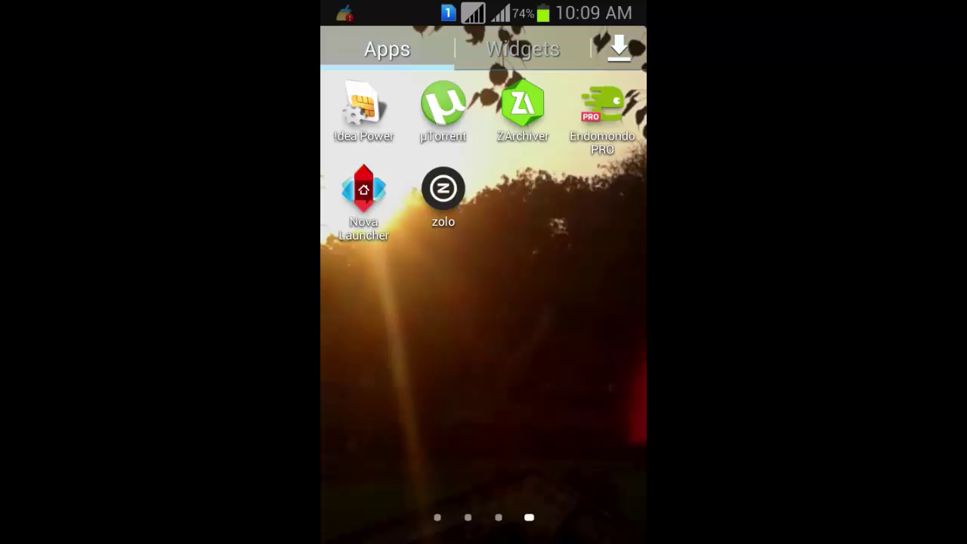
pyautogui.click(363, 191)
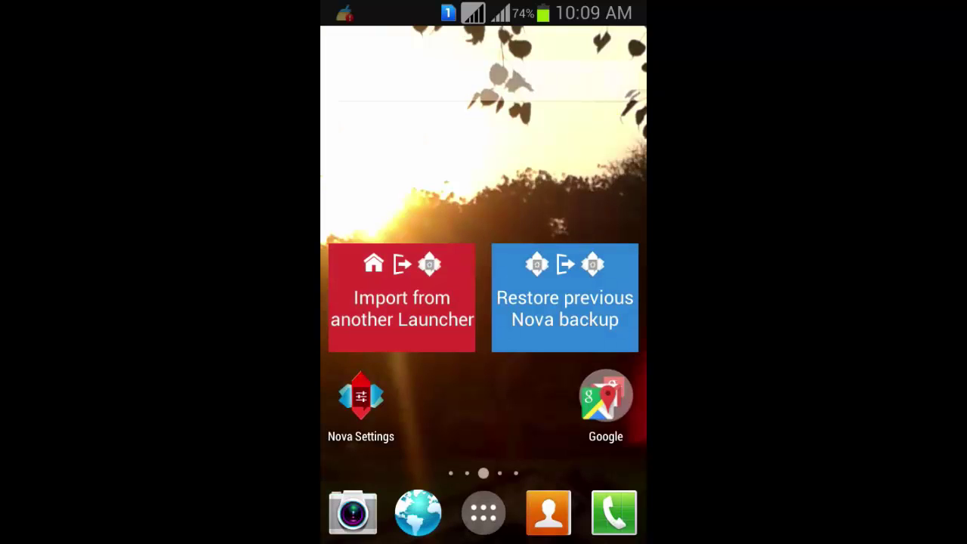
# Browse Nova's home pages, app drawer and widgets, then return to the Import/Restore setup page.
pyautogui.moveTo(574, 302); pyautogui.dragTo(393, 302)
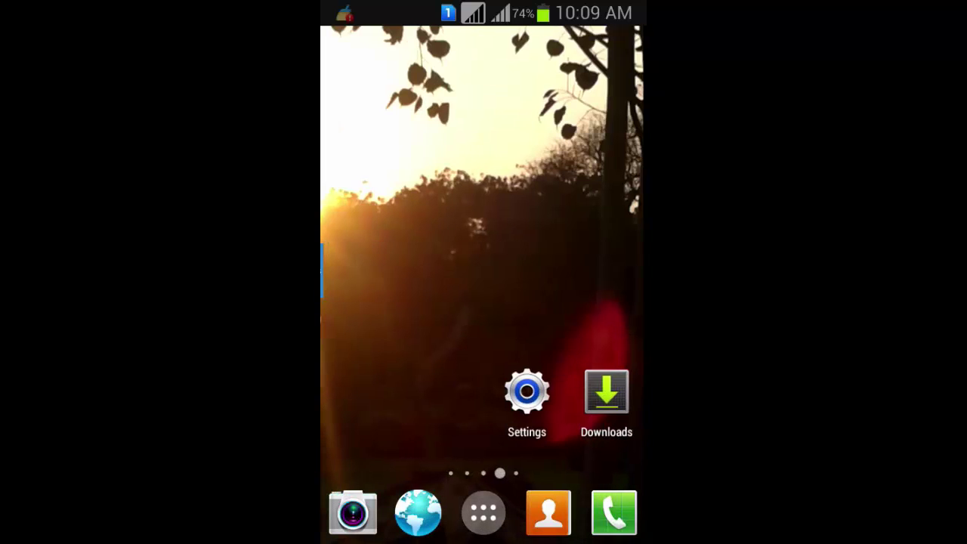
pyautogui.moveTo(574, 302)
pyautogui.mouseDown()
pyautogui.moveTo(393, 302)
pyautogui.moveTo(575, 302)
pyautogui.mouseUp()
pyautogui.moveTo(393, 302)
pyautogui.mouseDown()
pyautogui.moveTo(574, 302)
pyautogui.moveTo(393, 302)
pyautogui.mouseUp()
pyautogui.click(484, 513)
pyautogui.moveTo(575, 303); pyautogui.dragTo(392, 302)
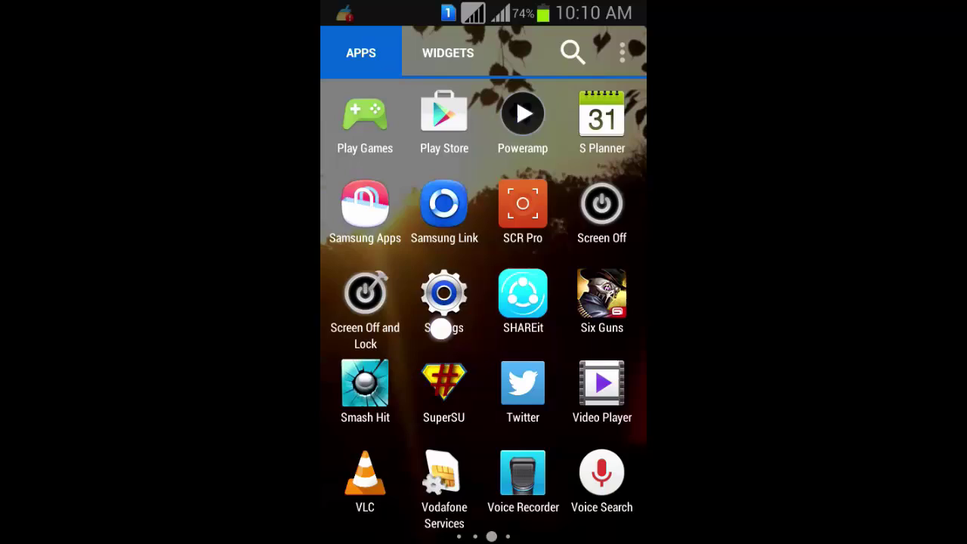
pyautogui.moveTo(575, 302)
pyautogui.mouseDown()
pyautogui.moveTo(393, 303)
pyautogui.moveTo(575, 302)
pyautogui.mouseUp()
pyautogui.moveTo(492, 309); pyautogui.dragTo(363, 309)
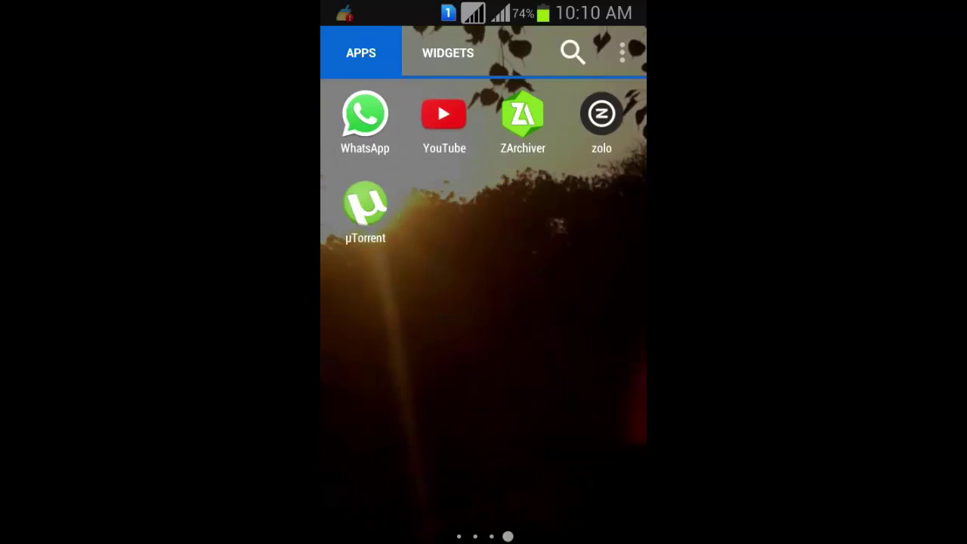
pyautogui.moveTo(533, 287)
pyautogui.mouseDown()
pyautogui.moveTo(351, 327)
pyautogui.moveTo(574, 324)
pyautogui.mouseUp()
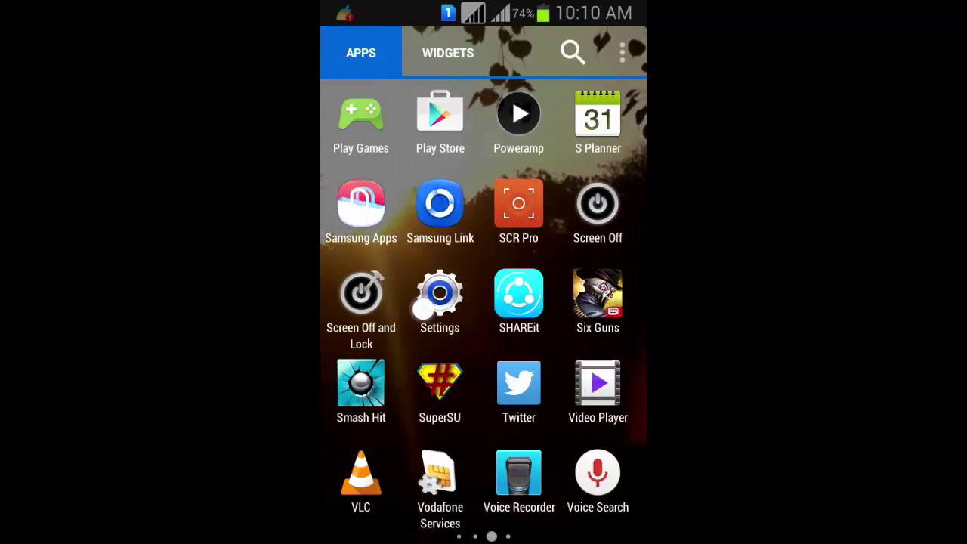
pyautogui.moveTo(377, 302)
pyautogui.mouseDown()
pyautogui.moveTo(574, 303)
pyautogui.moveTo(567, 292)
pyautogui.mouseUp()
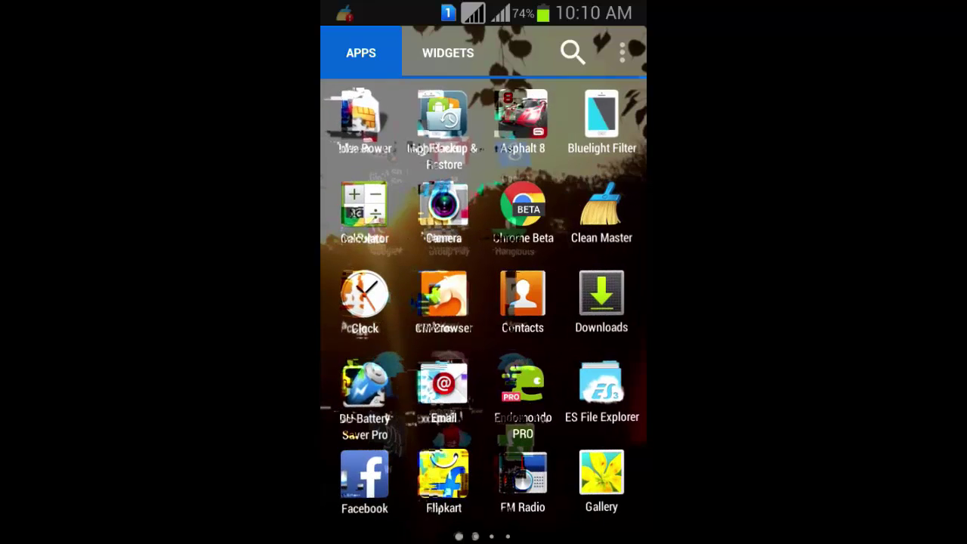
pyautogui.press('Escape')
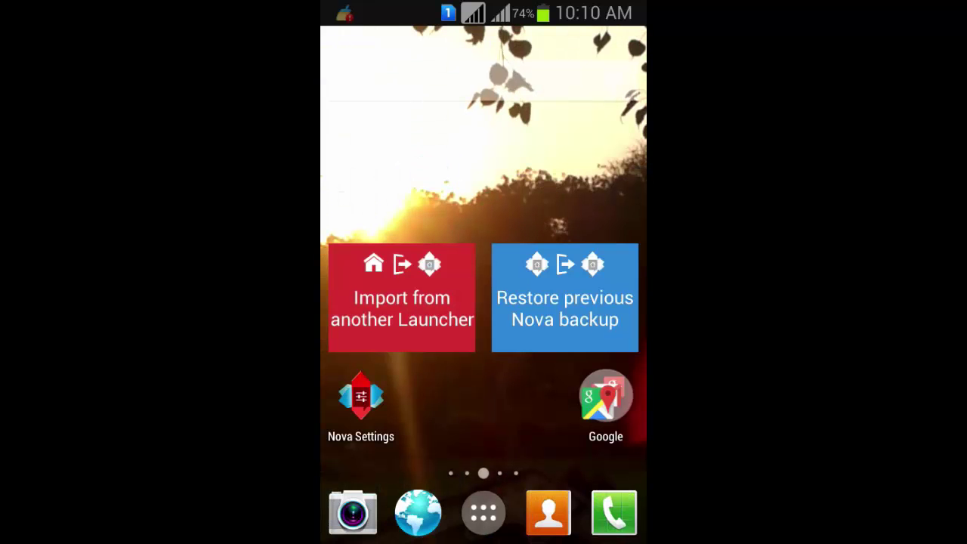
# Set the Desktop persistent search bar style to L Preview.
pyautogui.click(344, 404)
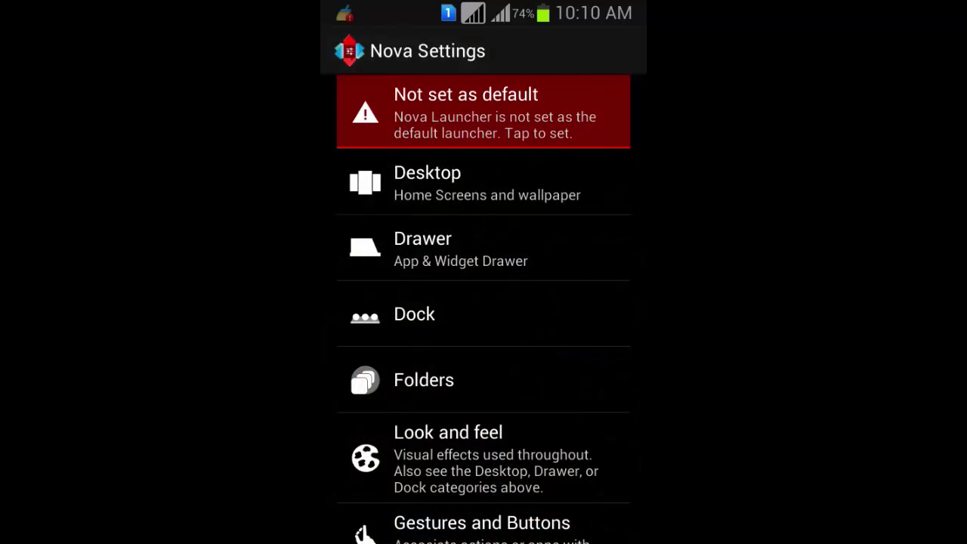
pyautogui.click(484, 183)
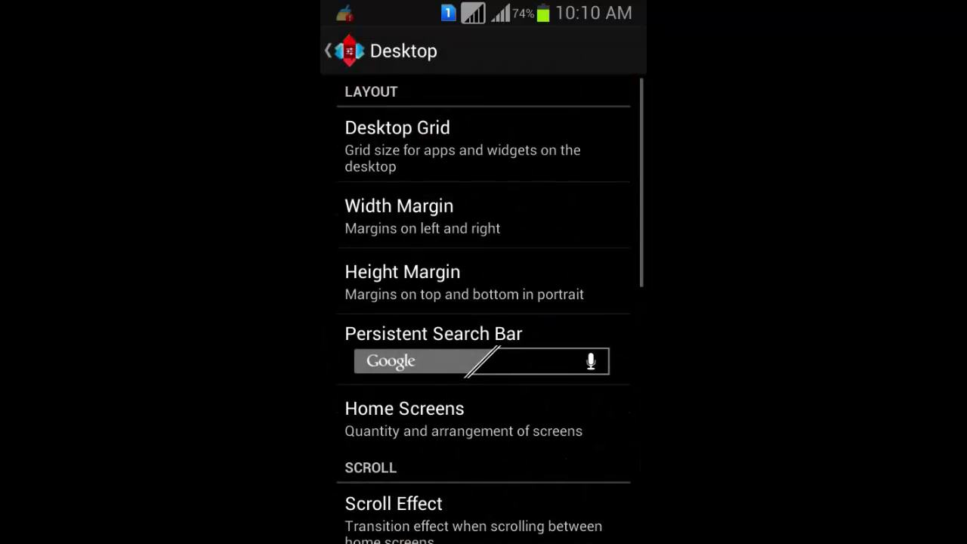
pyautogui.moveTo(557, 337)
pyautogui.mouseDown()
pyautogui.moveTo(536, 325)
pyautogui.moveTo(574, 235)
pyautogui.moveTo(518, 405)
pyautogui.mouseUp()
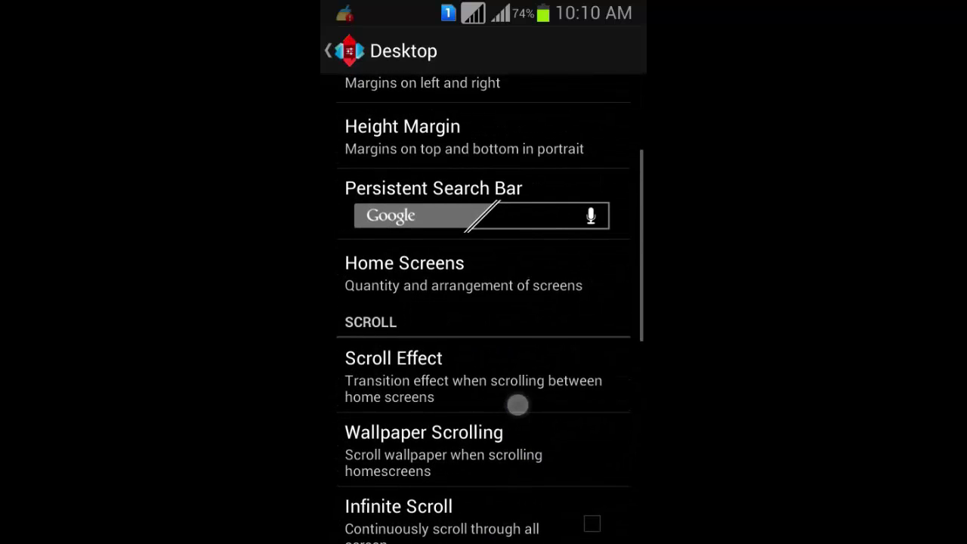
pyautogui.click(550, 193)
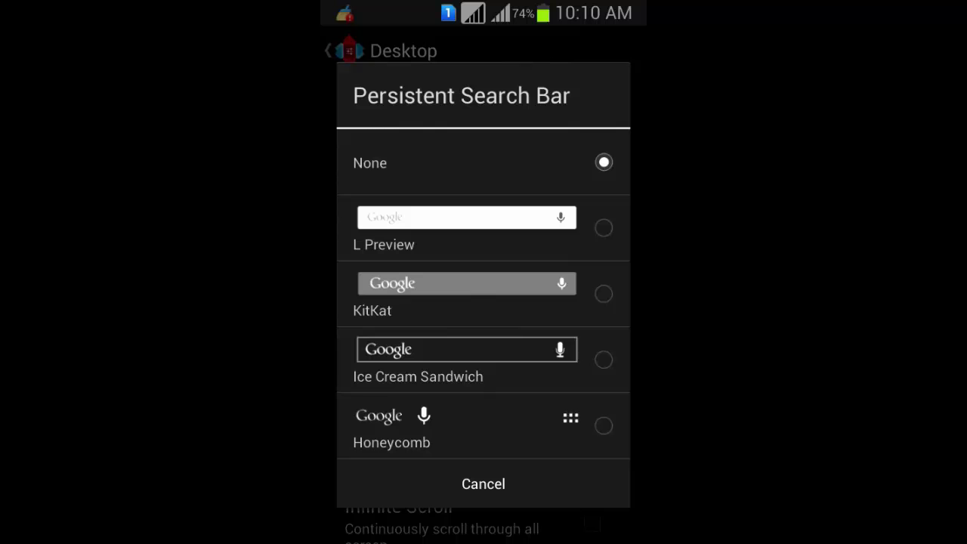
pyautogui.click(604, 228)
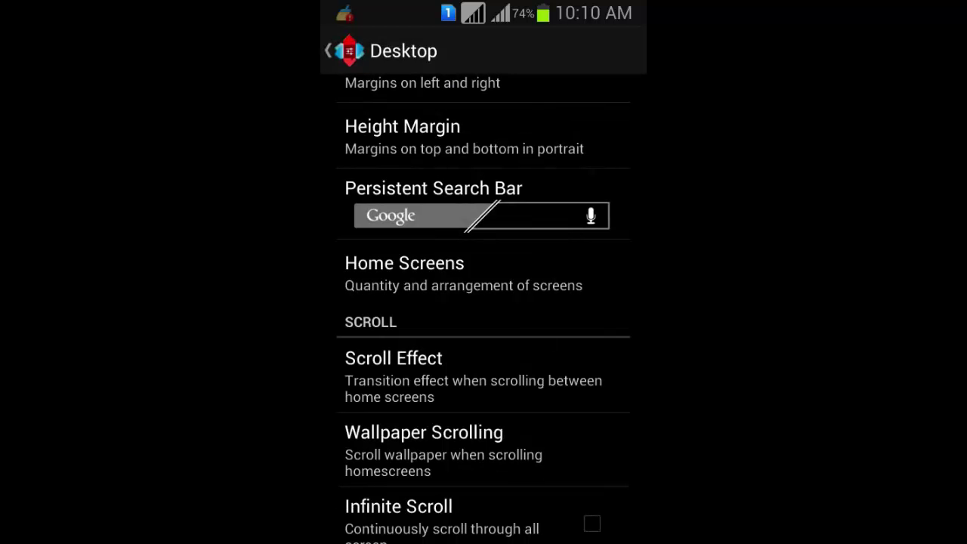
# Set the Desktop home screen scroll effect to Throw.
pyautogui.moveTo(549, 371); pyautogui.dragTo(574, 281)
pyautogui.click(408, 272)
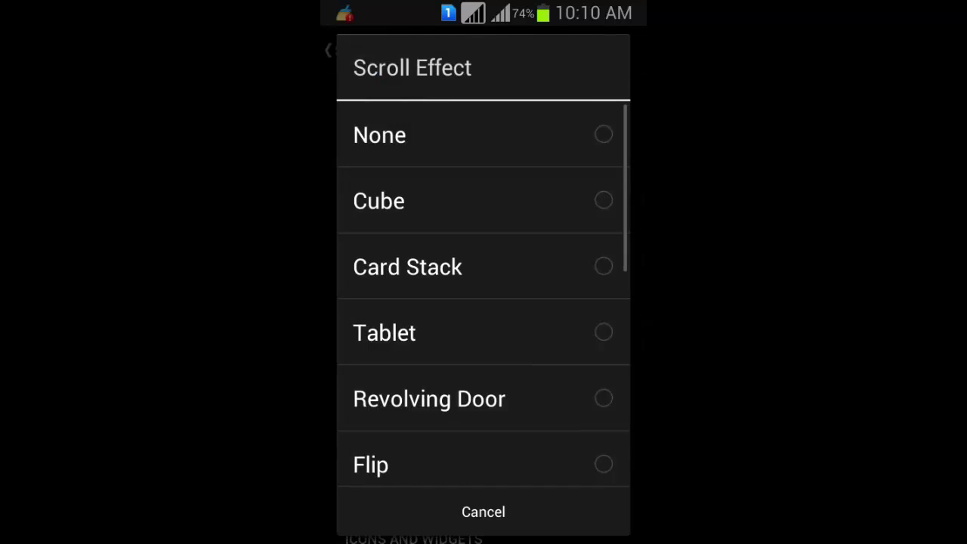
pyautogui.moveTo(484, 424); pyautogui.dragTo(483, 151)
pyautogui.click(524, 439)
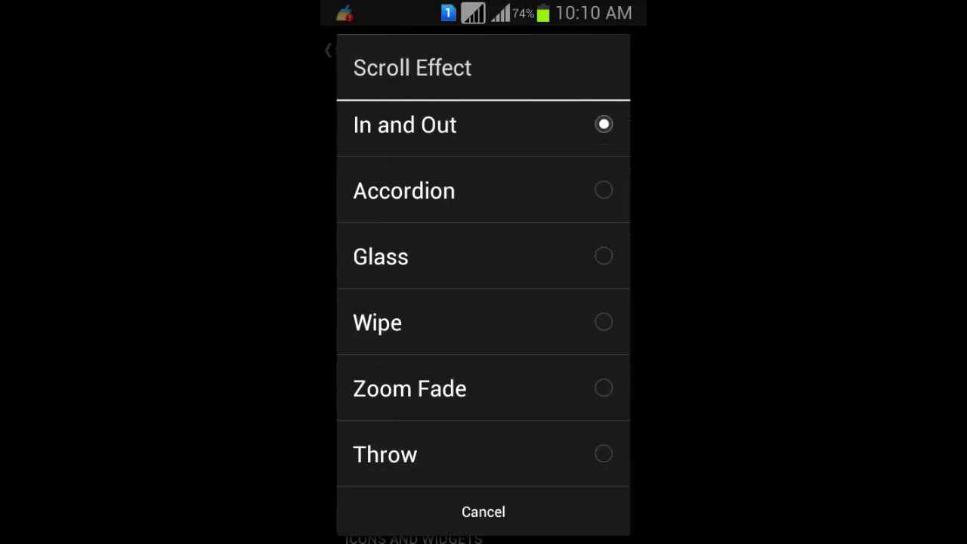
# Turn on Infinite Scroll in the Desktop settings.
pyautogui.moveTo(550, 397); pyautogui.dragTo(586, 251)
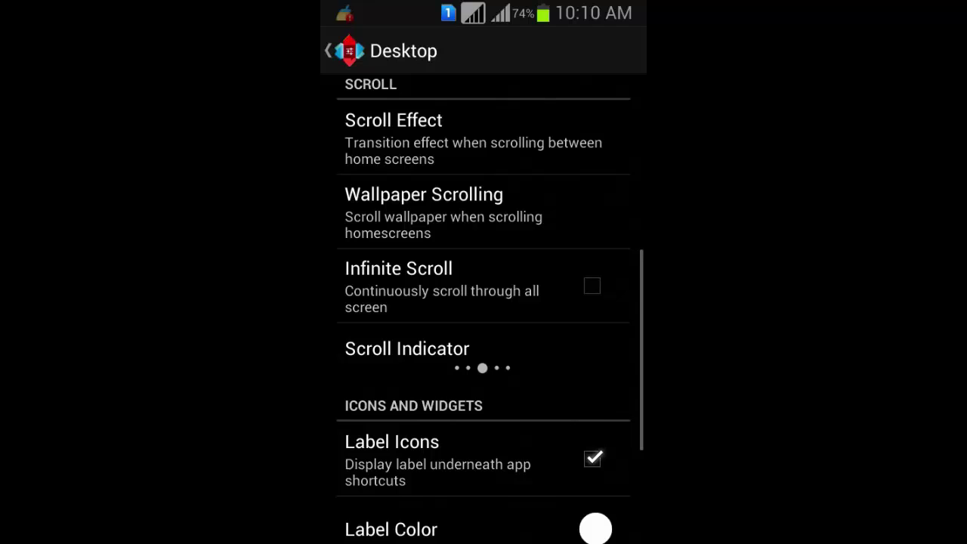
pyautogui.moveTo(575, 368); pyautogui.dragTo(582, 128)
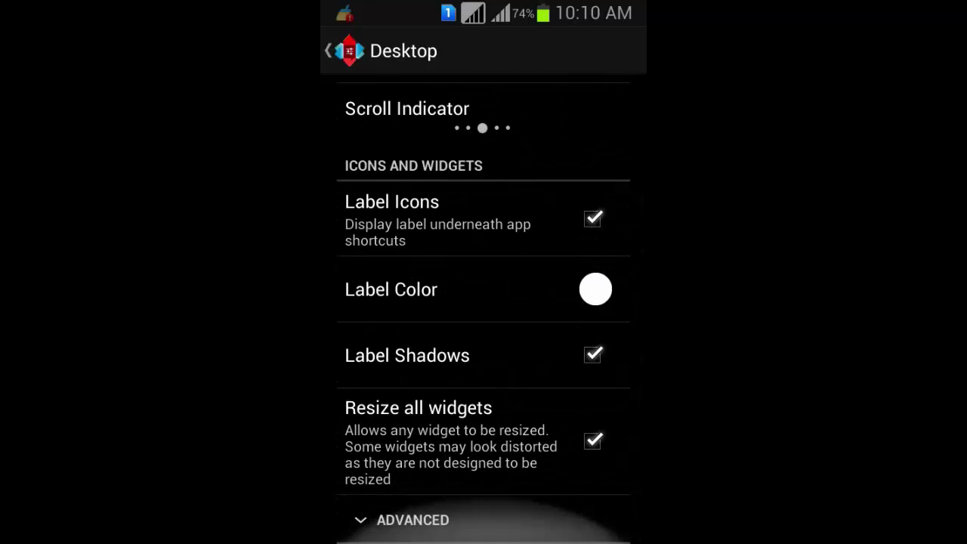
pyautogui.moveTo(503, 287); pyautogui.dragTo(501, 461)
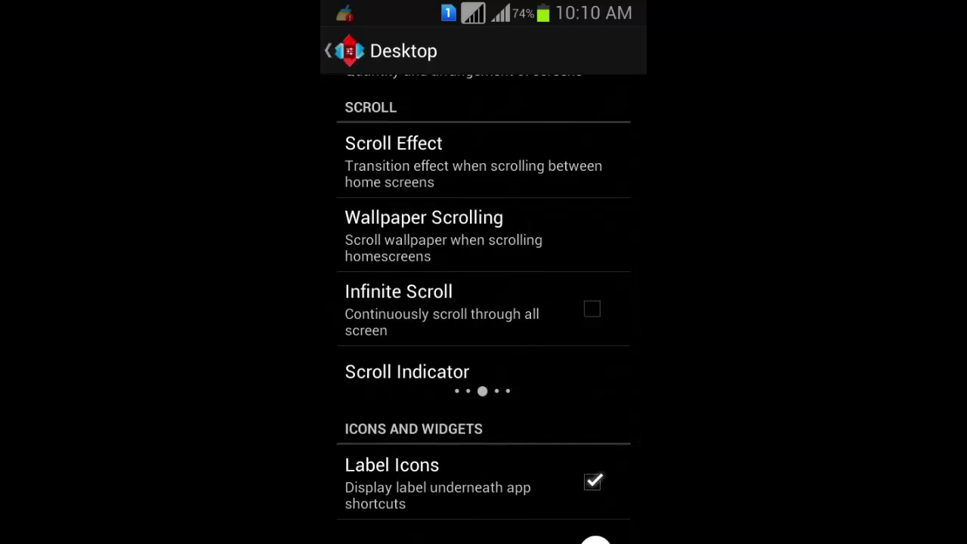
pyautogui.click(593, 308)
# Give the app drawer a red background in Drawer settings.
pyautogui.press('Escape')
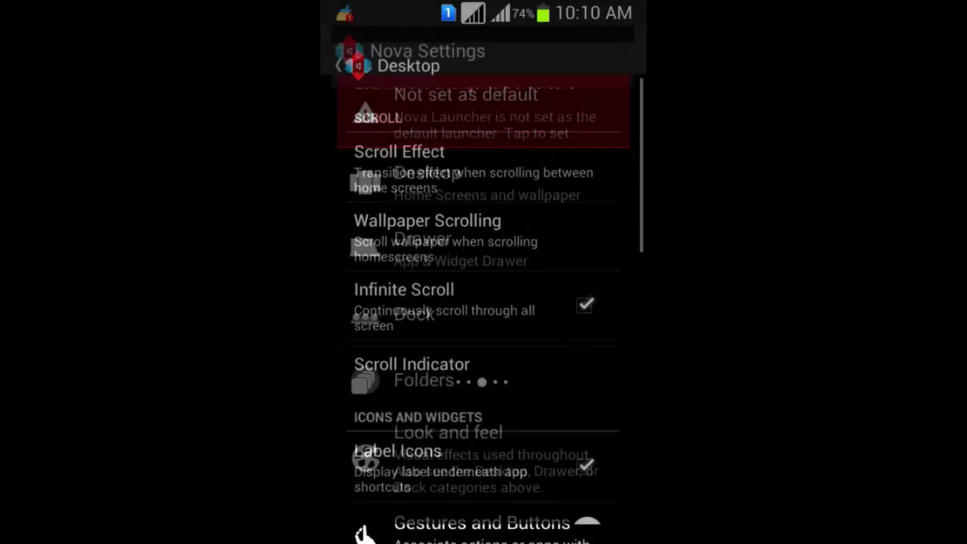
pyautogui.click(423, 249)
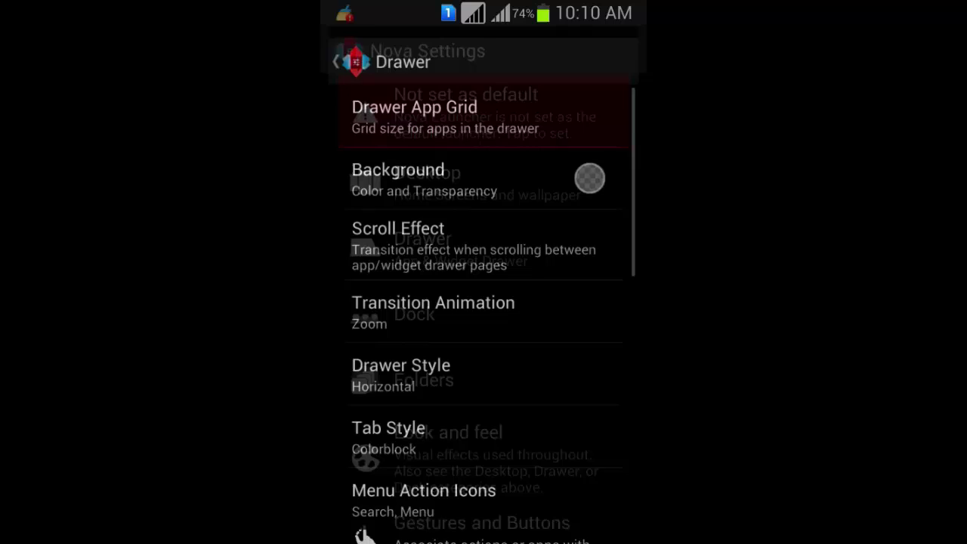
pyautogui.click(562, 173)
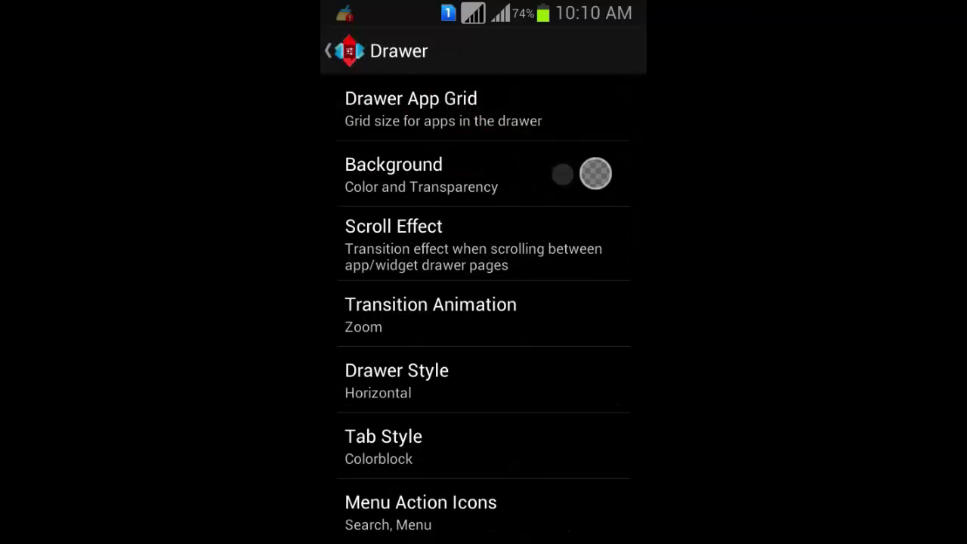
pyautogui.click(601, 238)
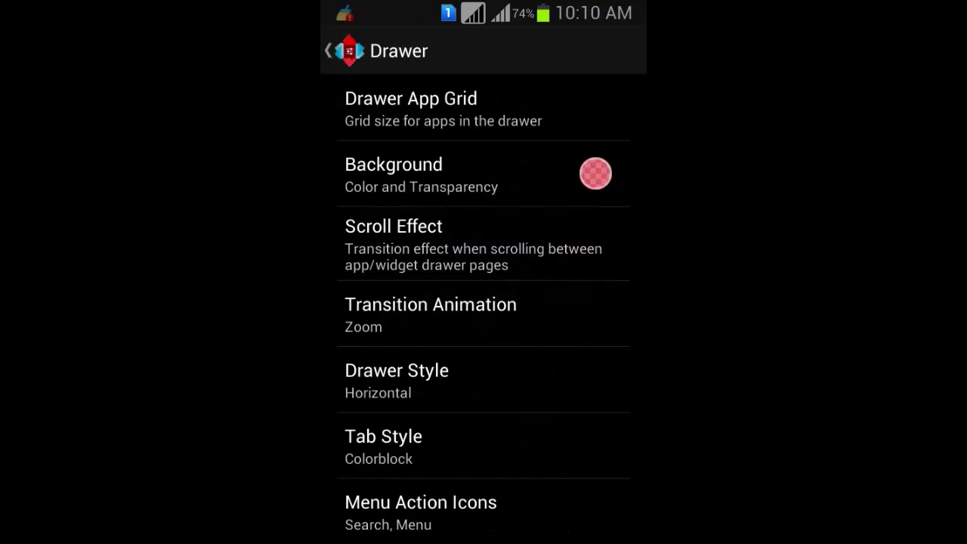
# Set the drawer scroll effect to Accordion and scroll through the remaining drawer options.
pyautogui.moveTo(564, 354)
pyautogui.mouseDown()
pyautogui.moveTo(552, 228)
pyautogui.moveTo(562, 207)
pyautogui.mouseUp()
pyautogui.click(483, 208)
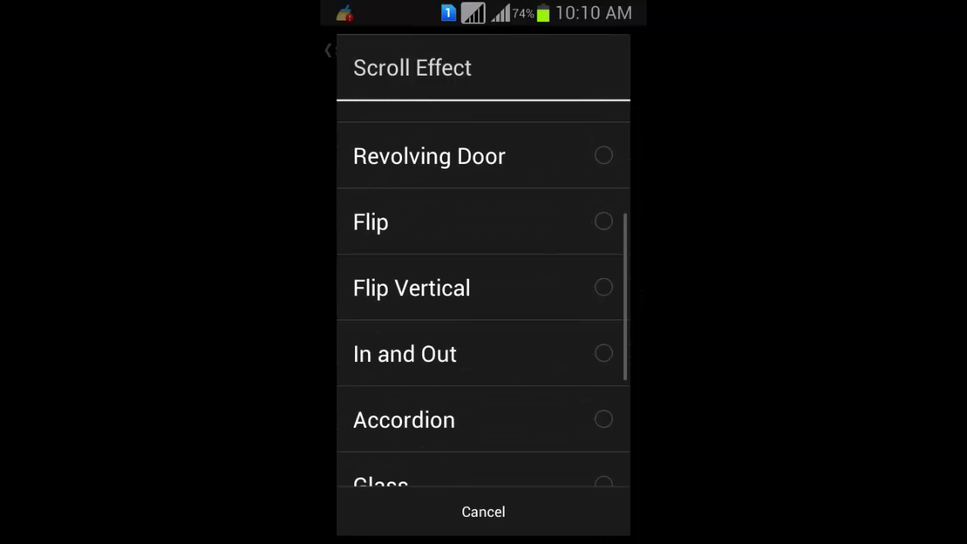
pyautogui.click(554, 404)
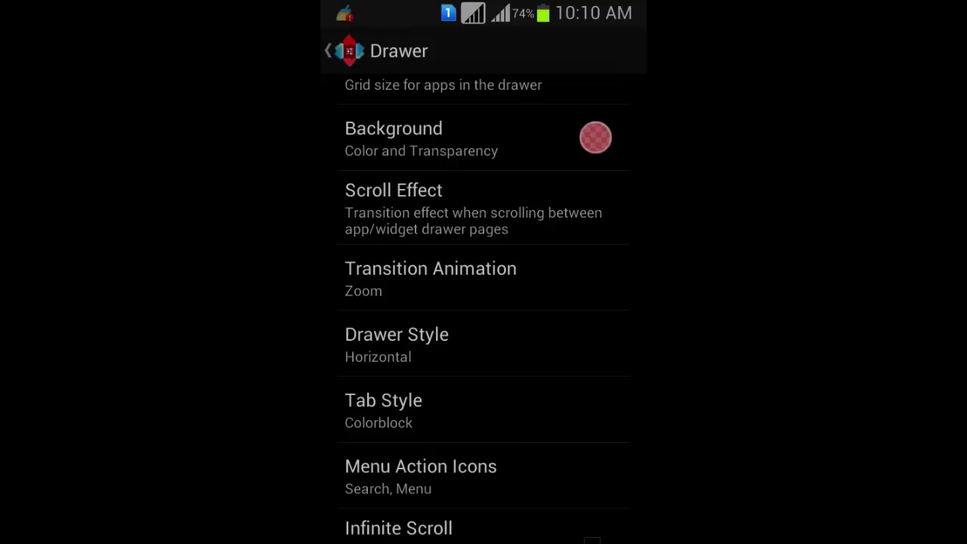
pyautogui.moveTo(576, 397)
pyautogui.mouseDown()
pyautogui.moveTo(587, 282)
pyautogui.moveTo(630, 159)
pyautogui.mouseUp()
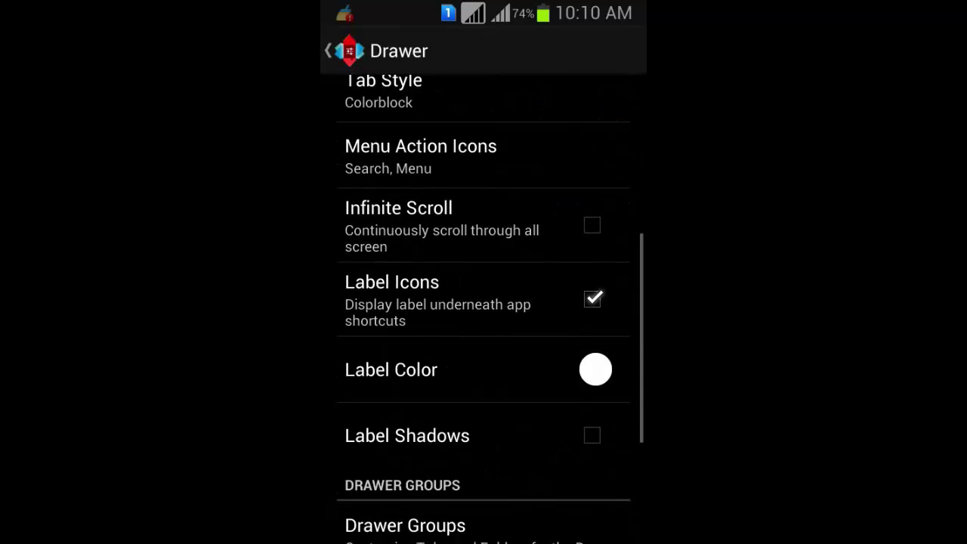
pyautogui.moveTo(566, 282); pyautogui.dragTo(563, 114)
pyautogui.moveTo(558, 354); pyautogui.dragTo(566, 305)
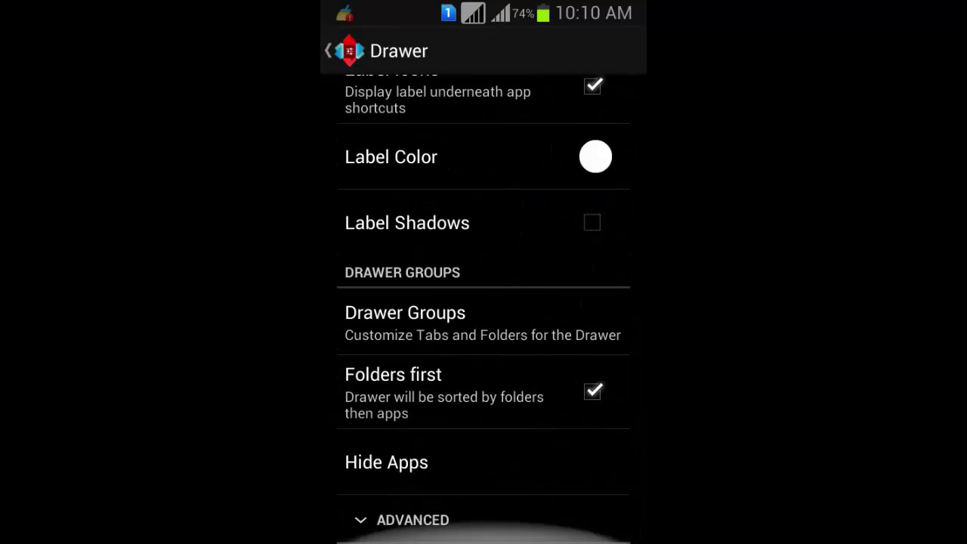
# Give the dock an Arc-shaped background, switch it on, and return to Nova Settings.
pyautogui.press('Escape')
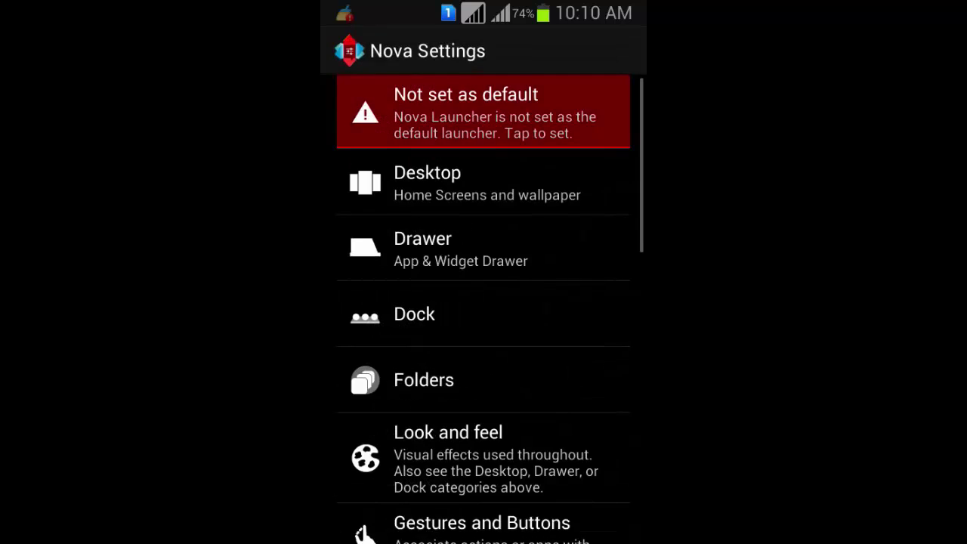
pyautogui.moveTo(552, 391); pyautogui.dragTo(548, 312)
pyautogui.click(559, 269)
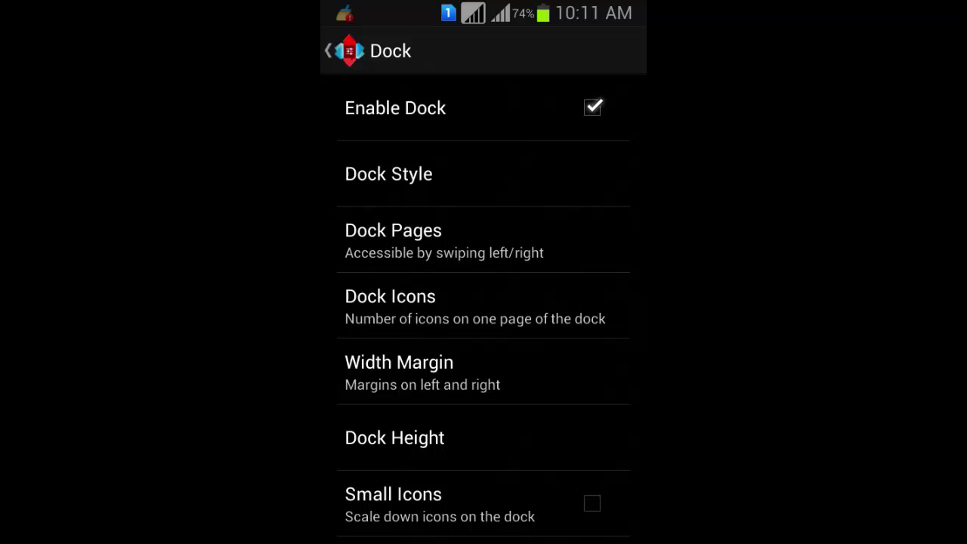
pyautogui.click(484, 174)
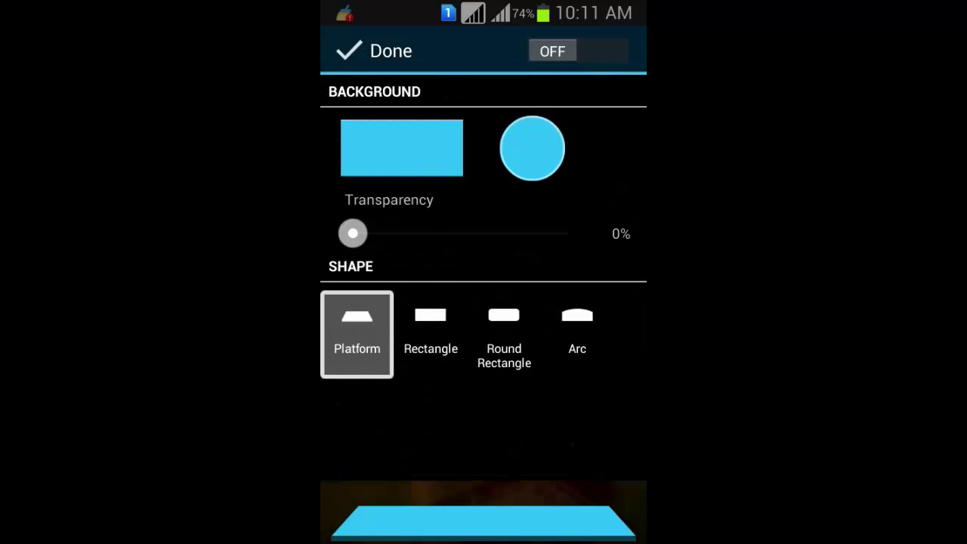
pyautogui.click(578, 332)
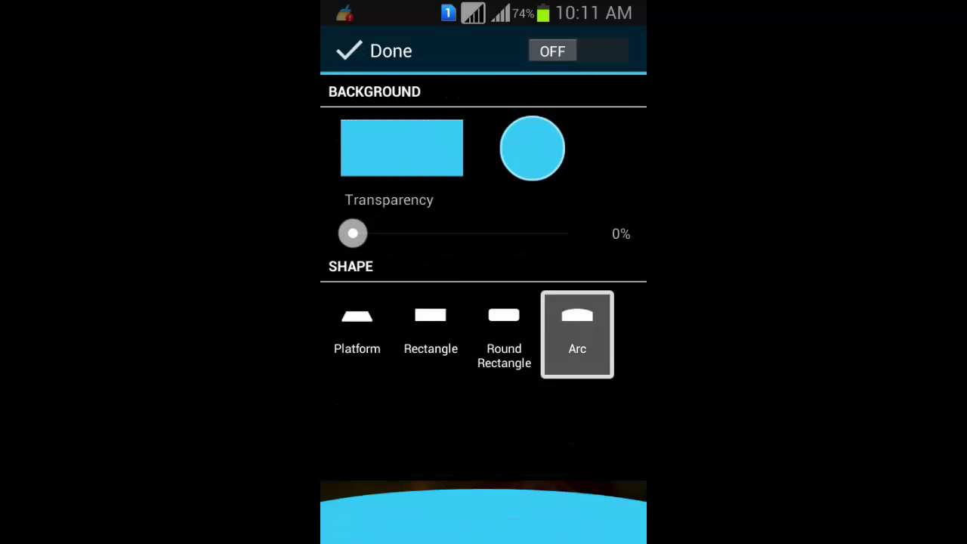
pyautogui.click(603, 42)
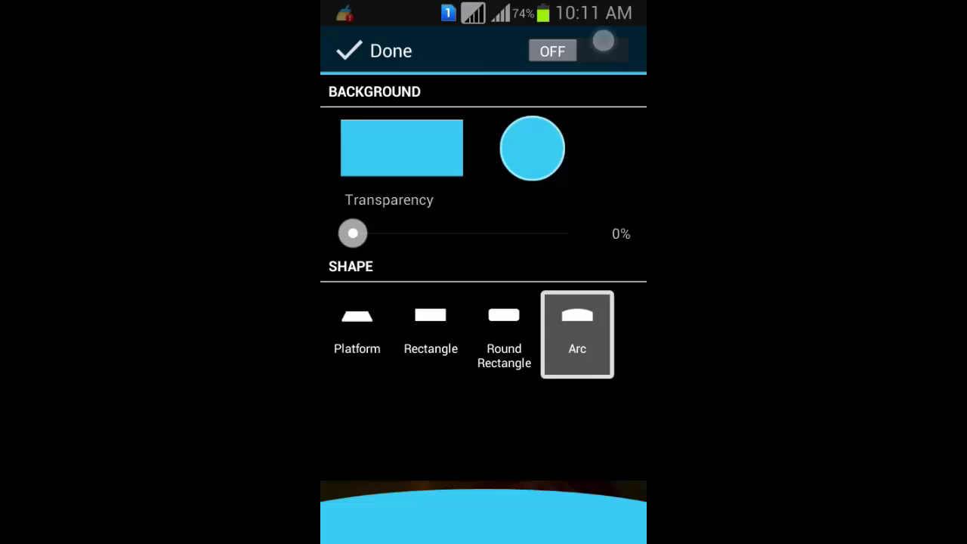
pyautogui.click(603, 41)
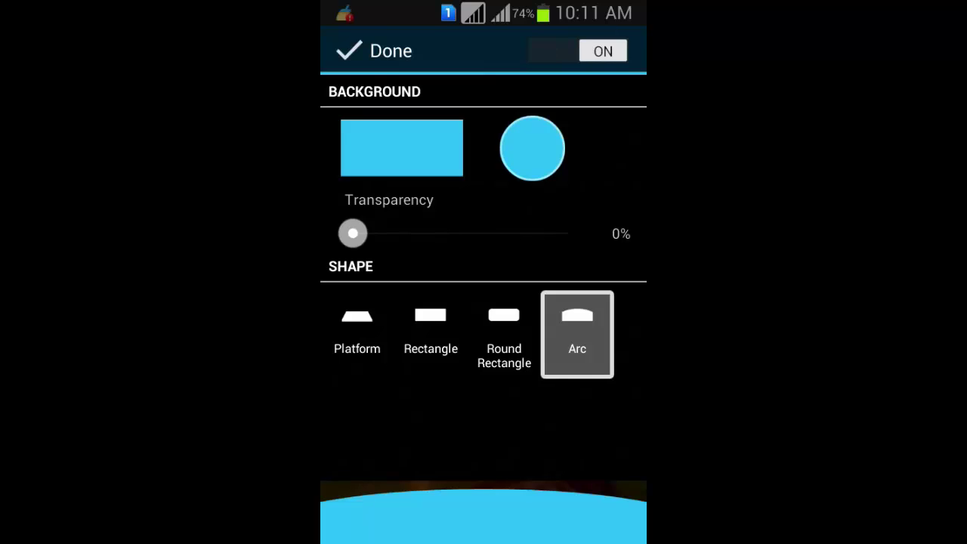
pyautogui.click(349, 51)
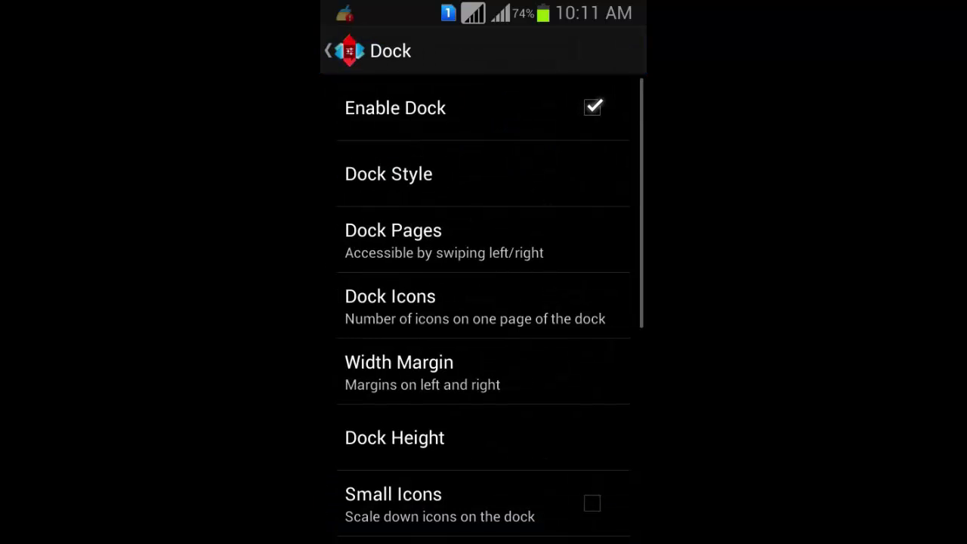
pyautogui.moveTo(569, 400); pyautogui.dragTo(567, 279)
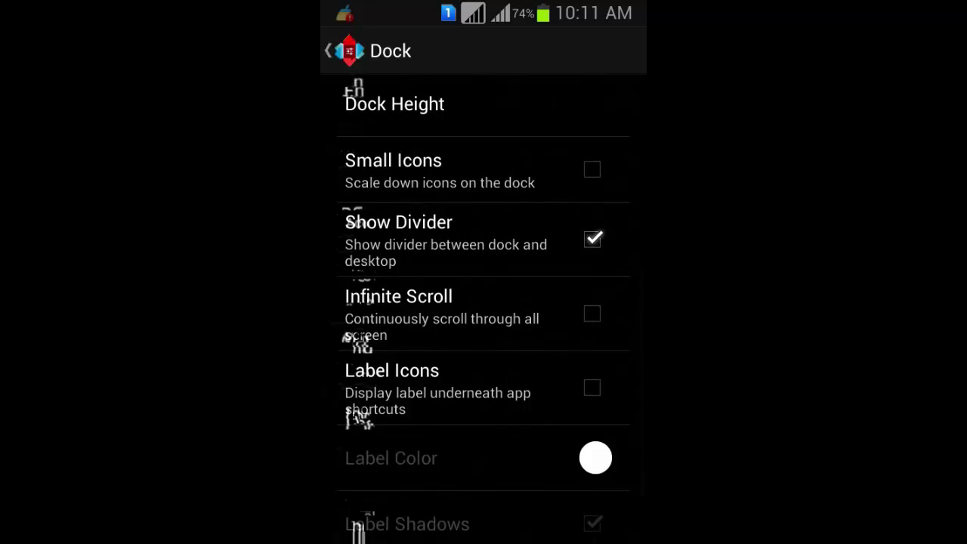
pyautogui.click(349, 51)
pyautogui.moveTo(546, 401); pyautogui.dragTo(584, 235)
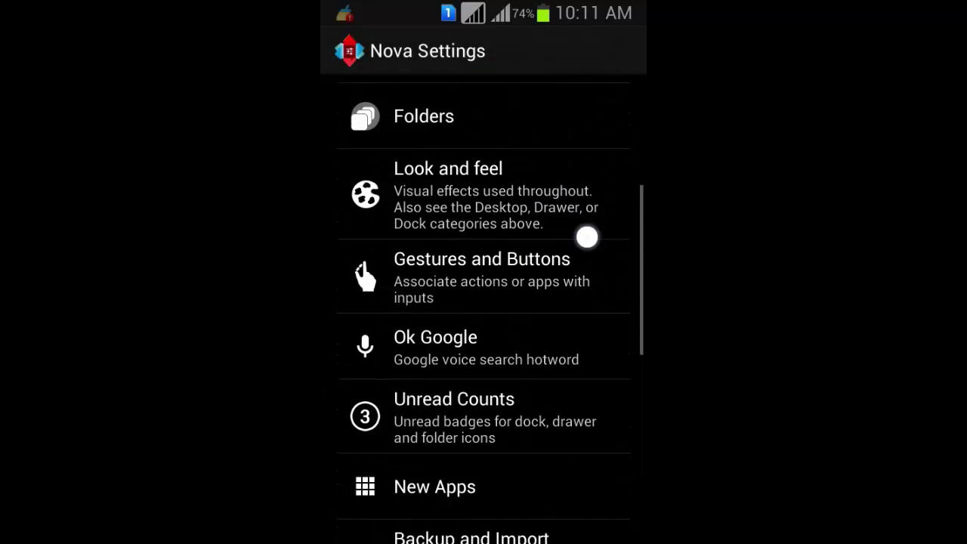
# Choose the Google KitKat icon pack as the Look and feel icon theme.
pyautogui.click(566, 182)
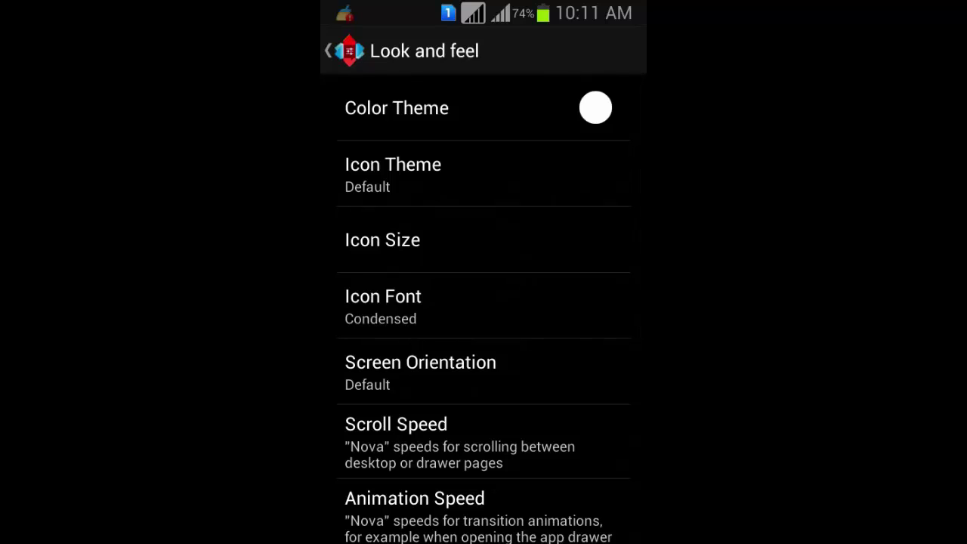
pyautogui.moveTo(555, 362)
pyautogui.mouseDown()
pyautogui.moveTo(574, 237)
pyautogui.moveTo(530, 329)
pyautogui.mouseUp()
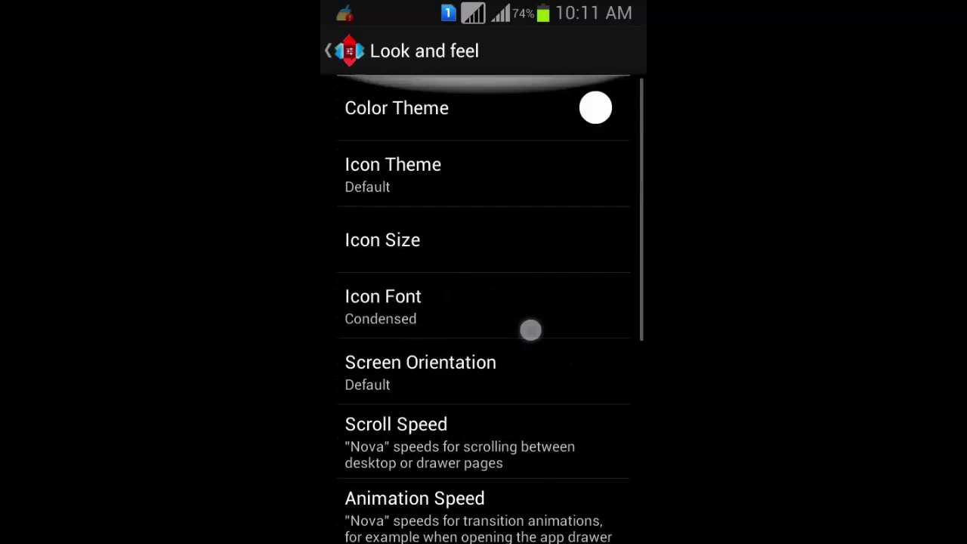
pyautogui.click(424, 174)
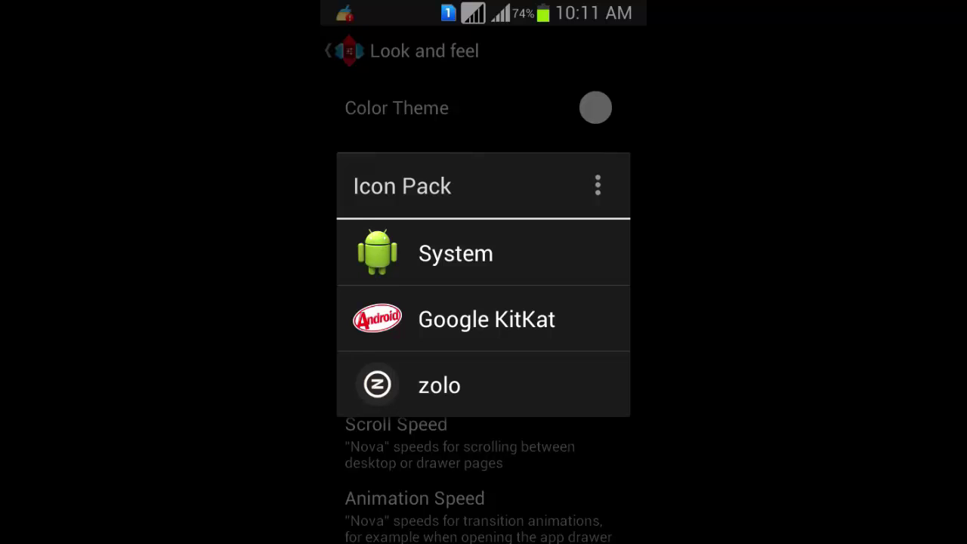
pyautogui.click(487, 319)
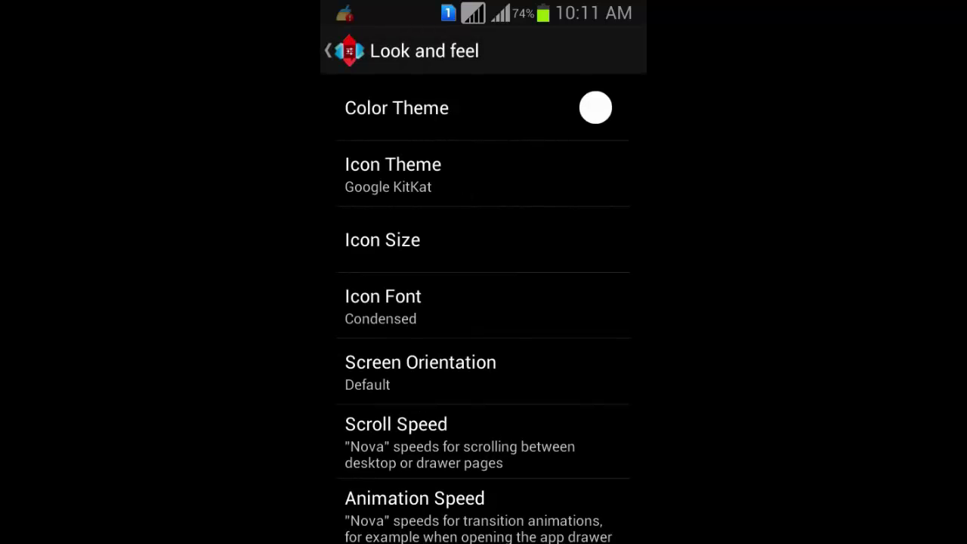
pyautogui.press('Escape')
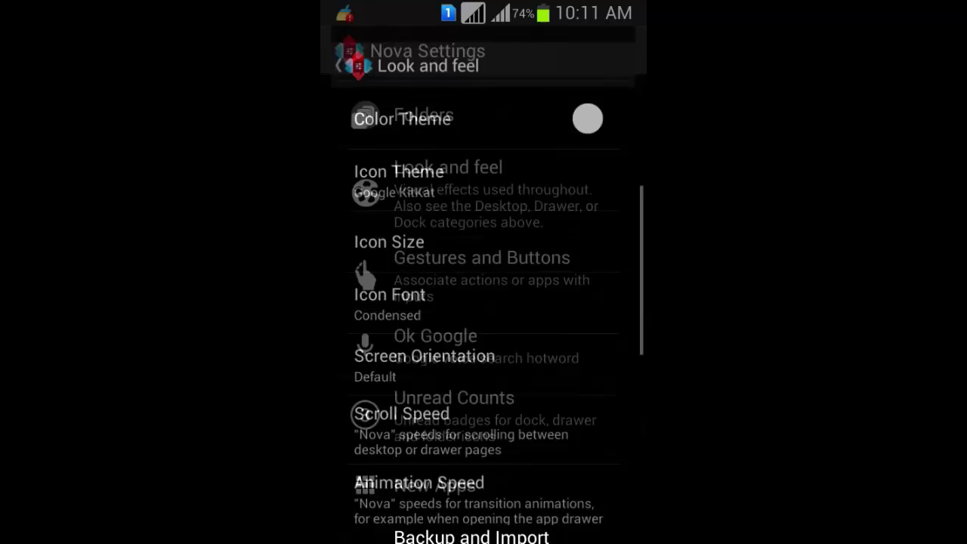
pyautogui.press('Escape')
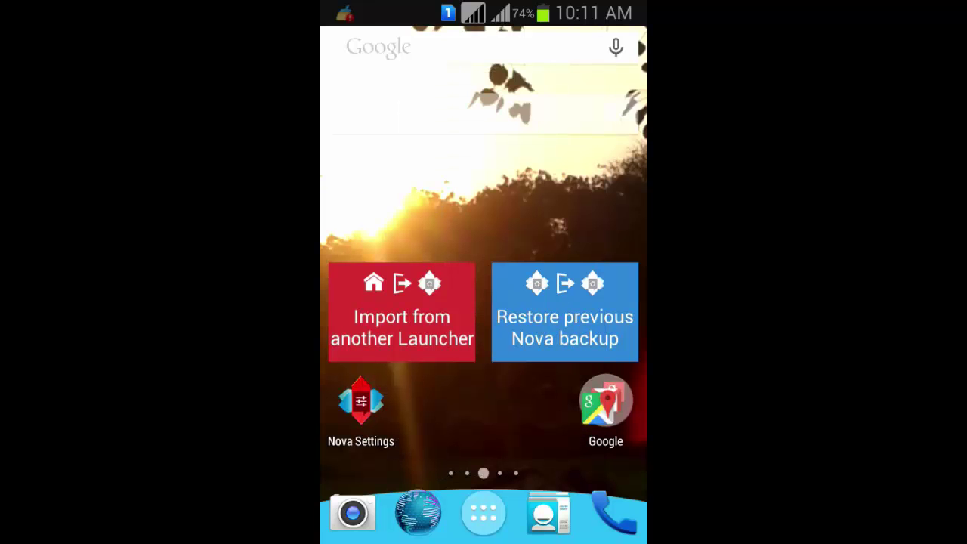
pyautogui.click(483, 513)
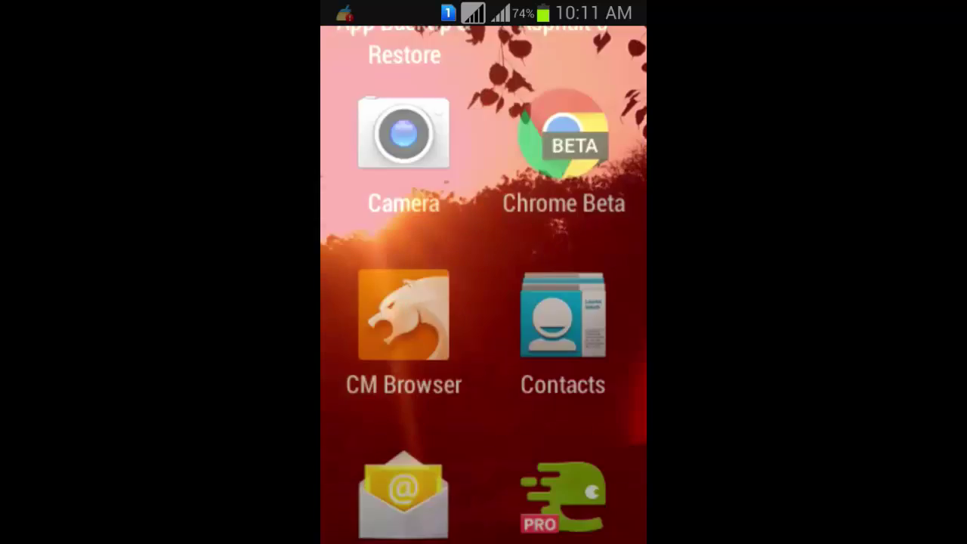
pyautogui.moveTo(575, 303); pyautogui.dragTo(392, 302)
pyautogui.moveTo(574, 302); pyautogui.dragTo(392, 302)
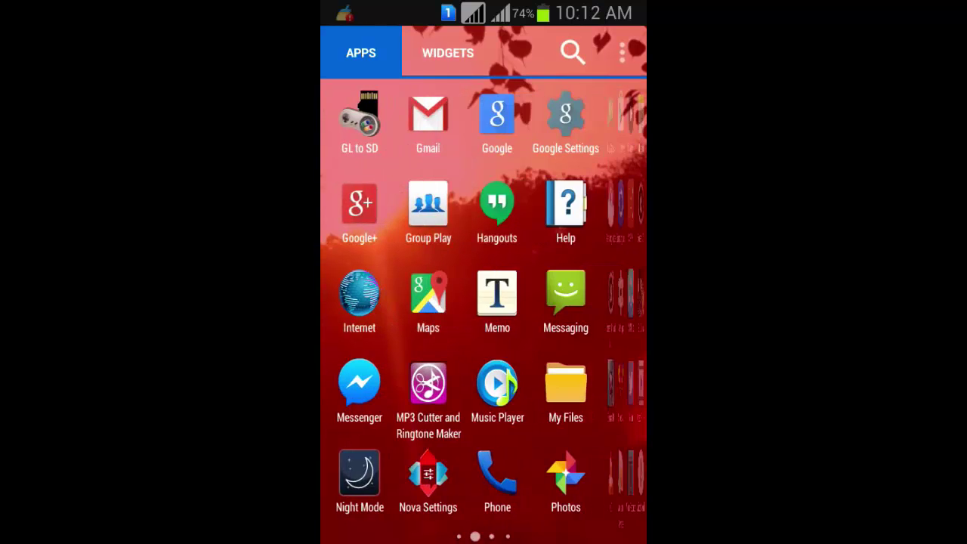
pyautogui.moveTo(574, 302); pyautogui.dragTo(393, 302)
pyautogui.moveTo(522, 356); pyautogui.dragTo(634, 356)
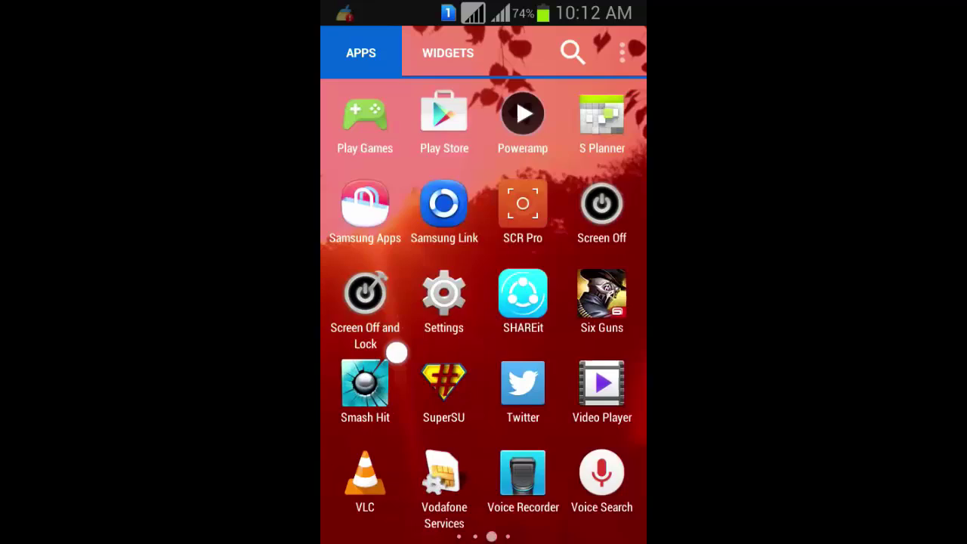
pyautogui.moveTo(395, 350); pyautogui.dragTo(574, 349)
pyautogui.moveTo(393, 302); pyautogui.dragTo(574, 303)
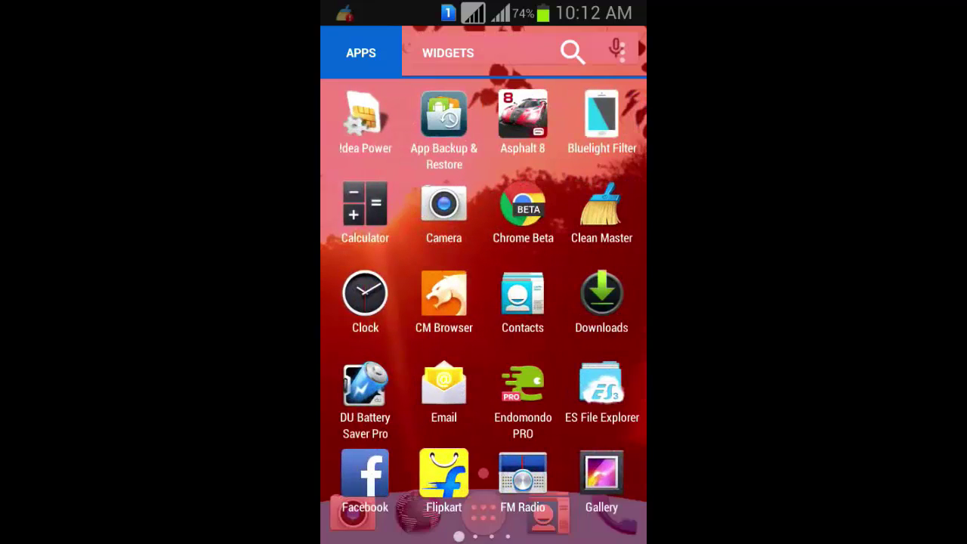
pyautogui.press('Escape')
pyautogui.click(362, 402)
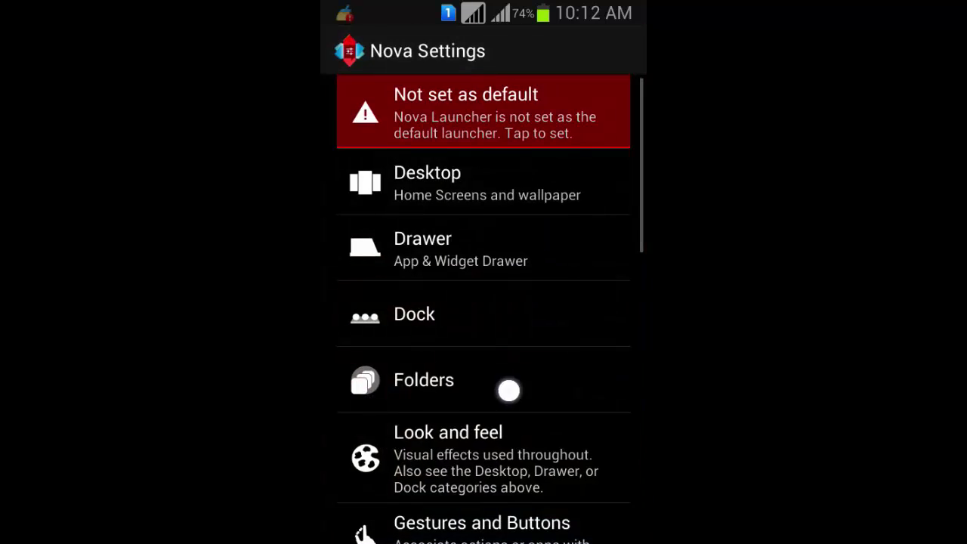
# Switch the icon theme from Google KitKat to zolo, then return to the main settings list.
pyautogui.moveTo(509, 390); pyautogui.dragTo(516, 310)
pyautogui.click(448, 376)
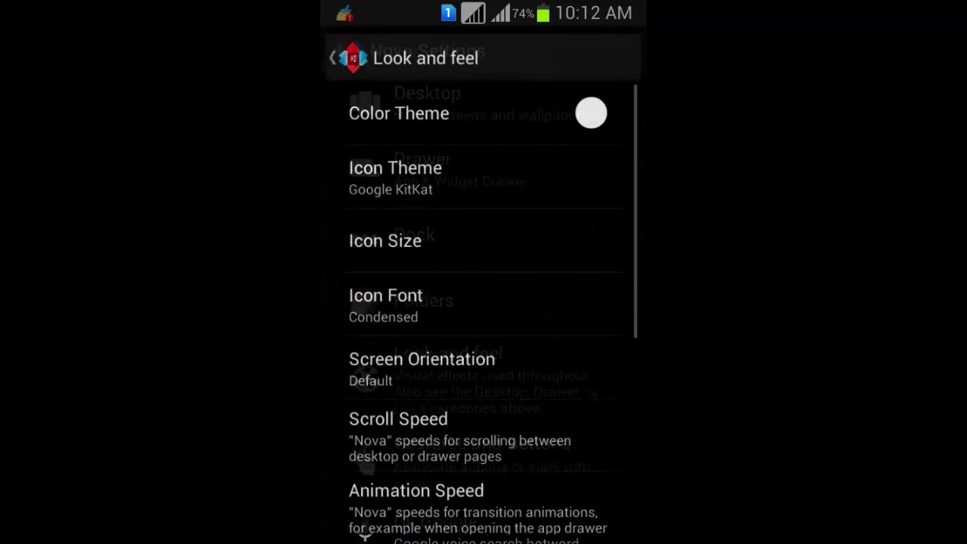
pyautogui.click(408, 170)
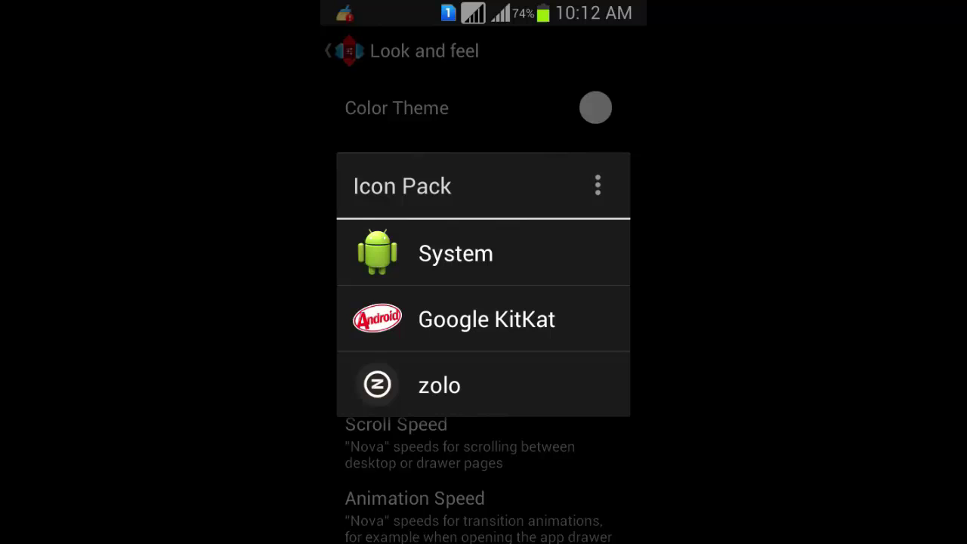
pyautogui.click(544, 374)
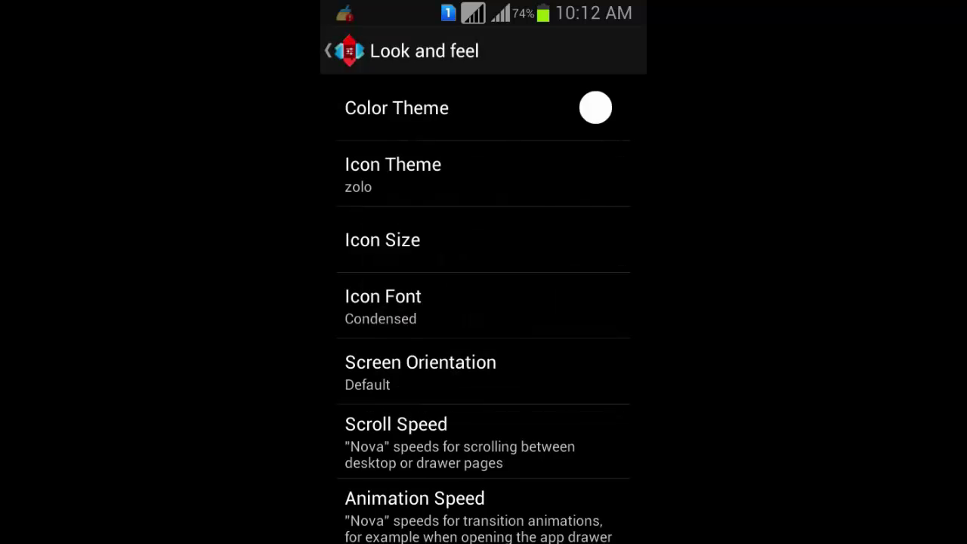
pyautogui.press('Escape')
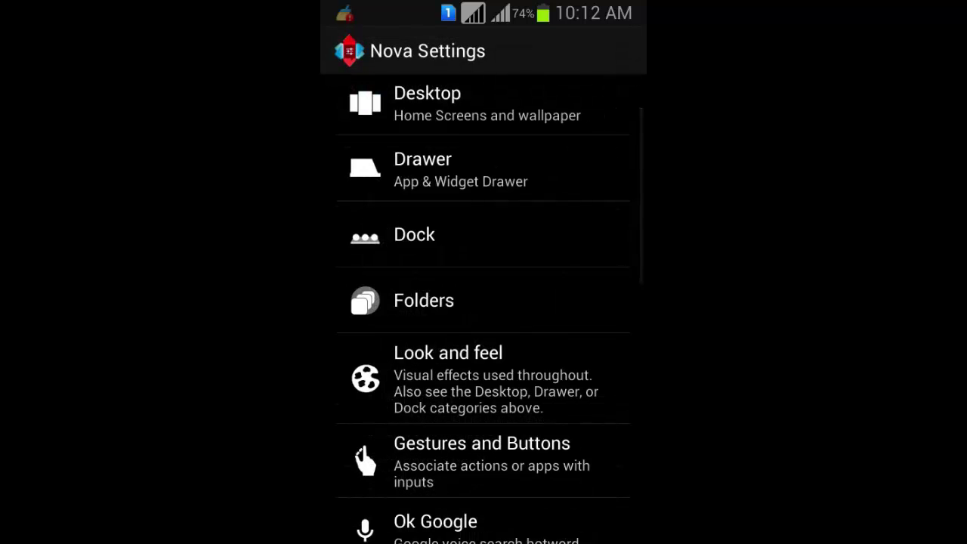
# Open the app drawer from the home screen and page through it to preview the zolo icons.
pyautogui.press('Escape')
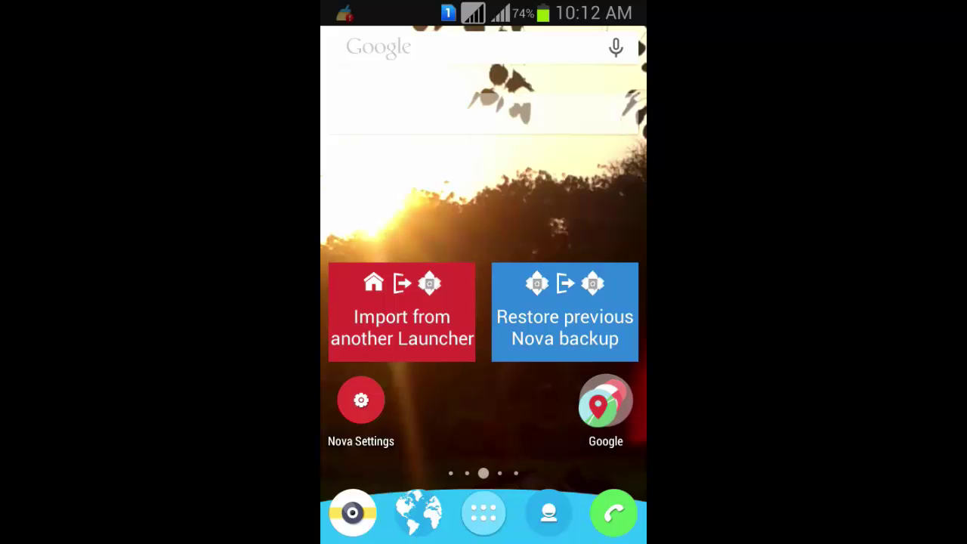
pyautogui.click(484, 513)
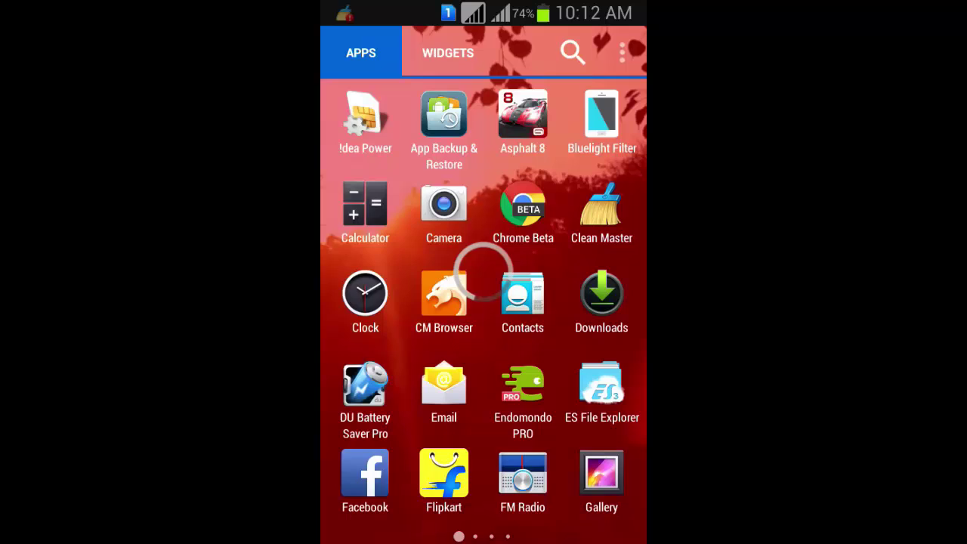
pyautogui.moveTo(590, 302); pyautogui.dragTo(378, 302)
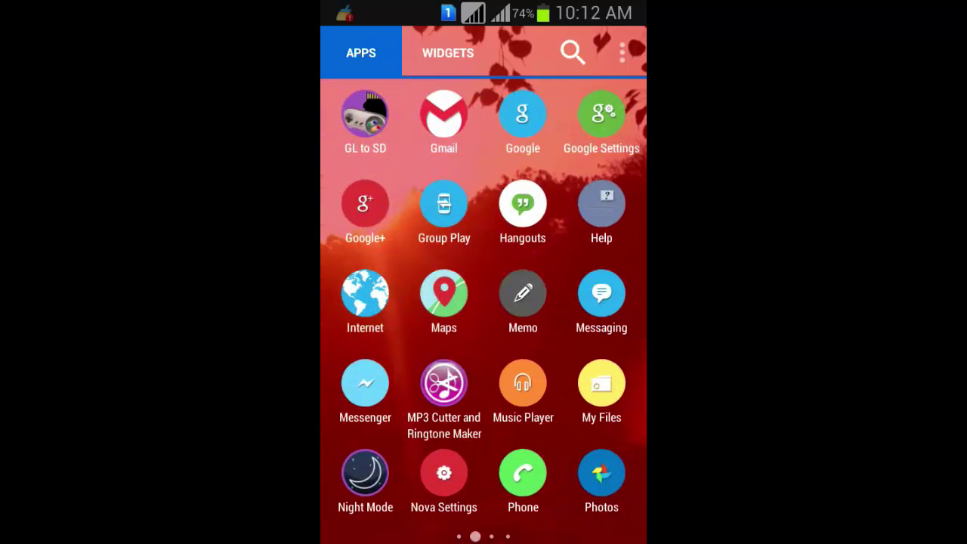
pyautogui.moveTo(589, 302); pyautogui.dragTo(377, 302)
pyautogui.moveTo(595, 369)
pyautogui.mouseDown()
pyautogui.moveTo(373, 378)
pyautogui.moveTo(590, 368)
pyautogui.mouseUp()
pyautogui.moveTo(378, 368); pyautogui.dragTo(590, 369)
pyautogui.moveTo(378, 368); pyautogui.dragTo(589, 369)
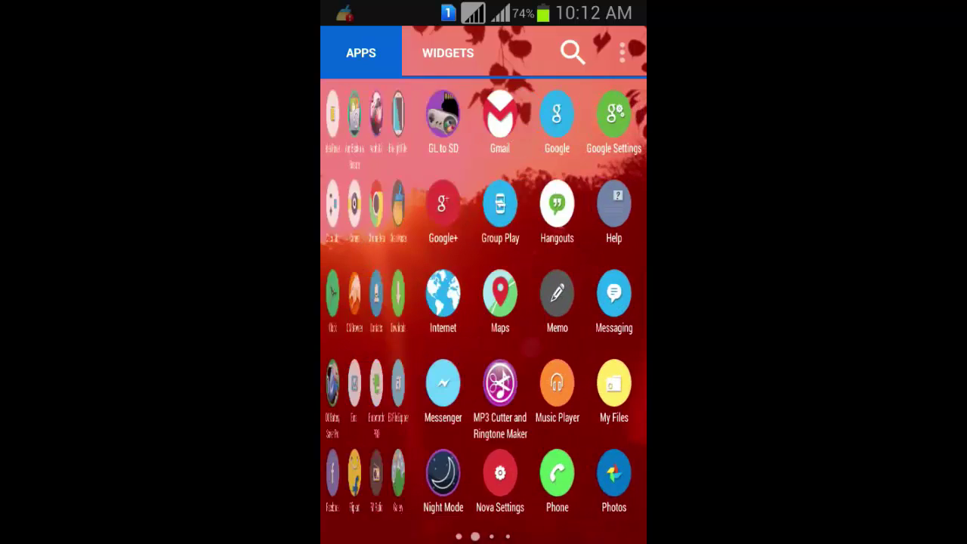
pyautogui.press('Escape')
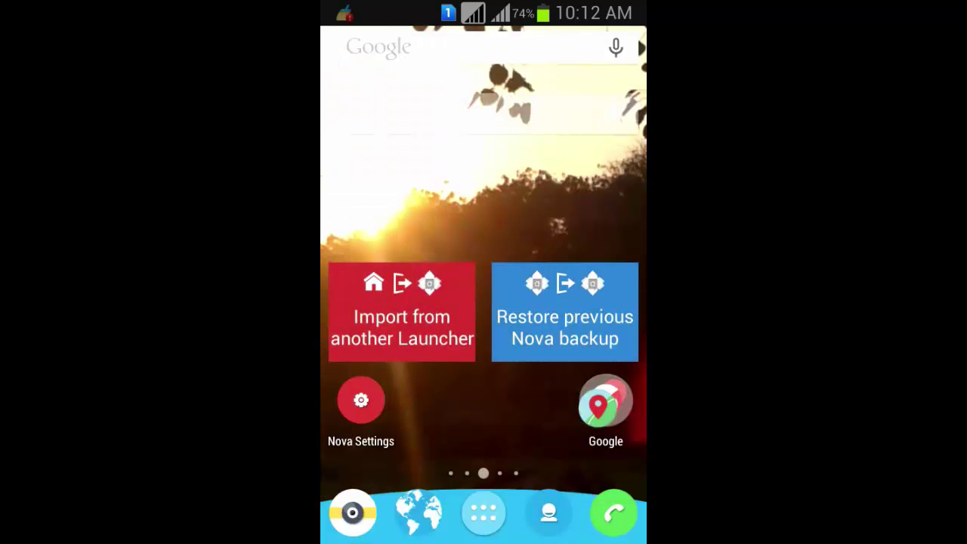
# In Look and feel, set the icon label font to Light.
pyautogui.click(361, 401)
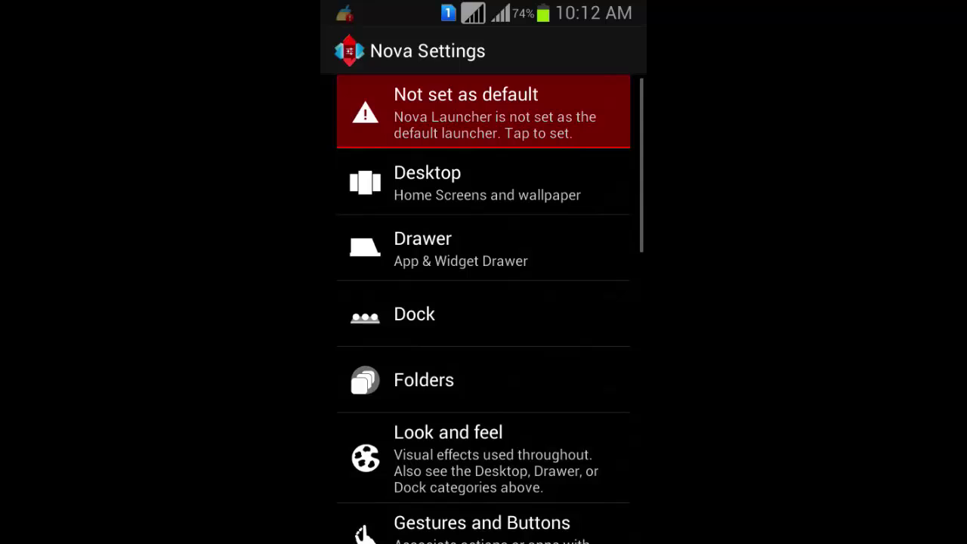
pyautogui.moveTo(548, 402)
pyautogui.mouseDown()
pyautogui.moveTo(553, 339)
pyautogui.moveTo(585, 231)
pyautogui.mouseUp()
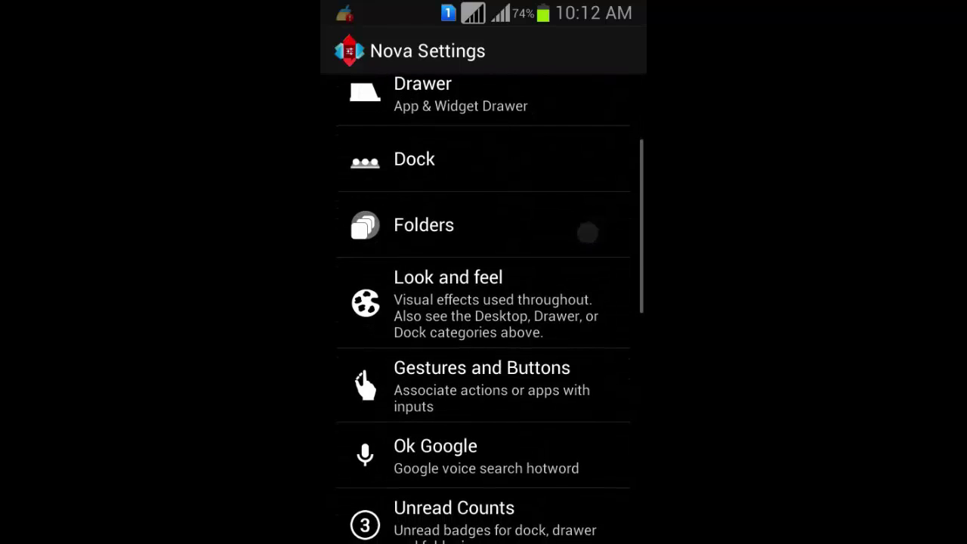
pyautogui.click(518, 311)
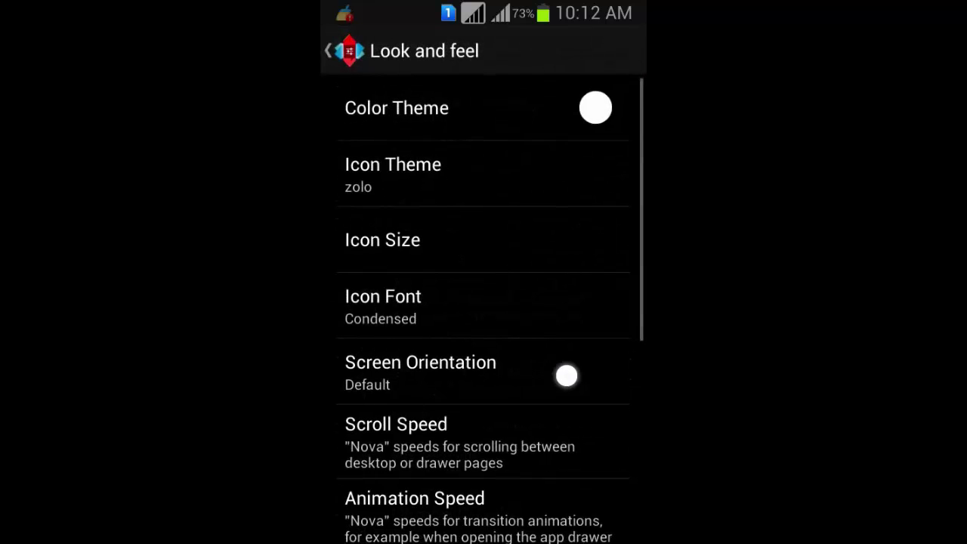
pyautogui.moveTo(565, 376); pyautogui.dragTo(574, 239)
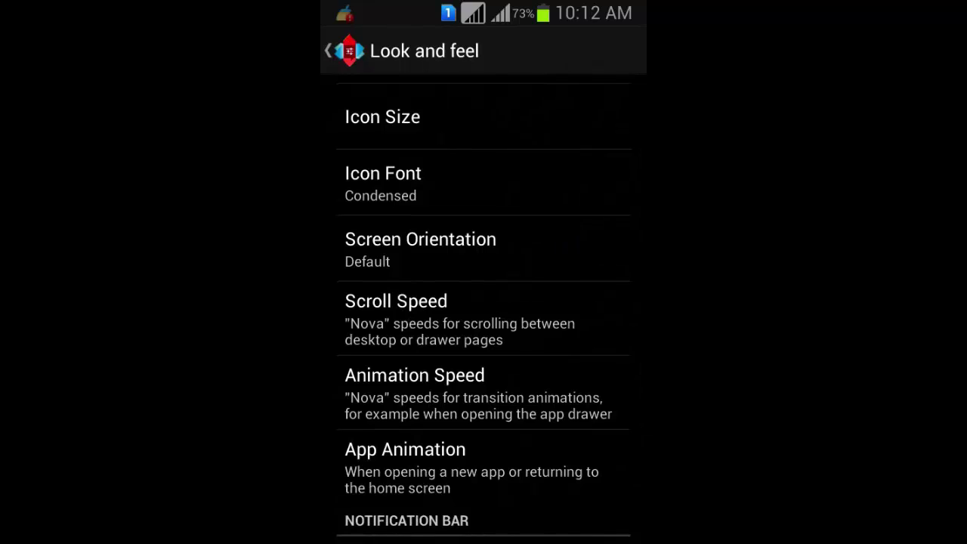
pyautogui.moveTo(540, 210)
pyautogui.mouseDown()
pyautogui.moveTo(544, 333)
pyautogui.moveTo(554, 275)
pyautogui.mouseUp()
pyautogui.click(554, 275)
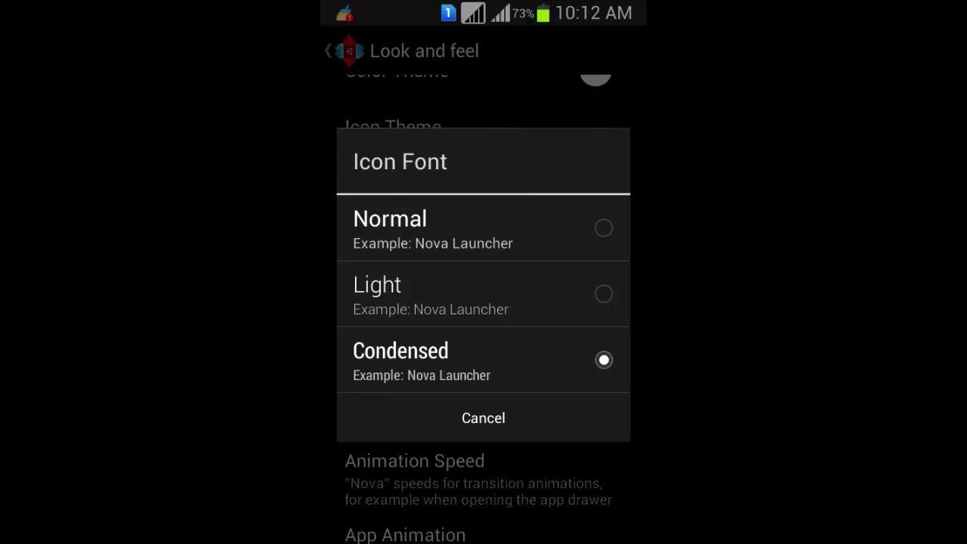
pyautogui.click(604, 293)
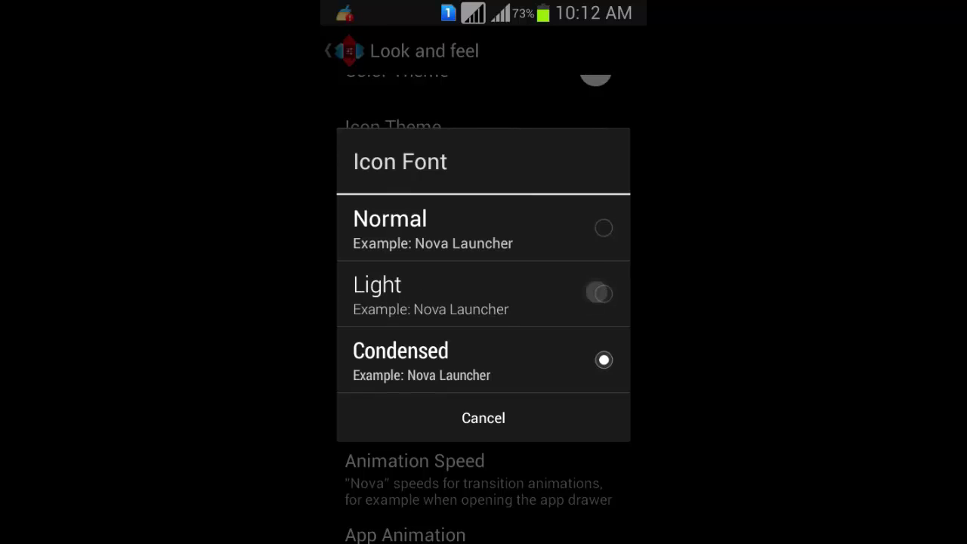
# Choose Desktop + Drawer for Hide Clock, then return to the main settings list.
pyautogui.moveTo(583, 329); pyautogui.dragTo(597, 207)
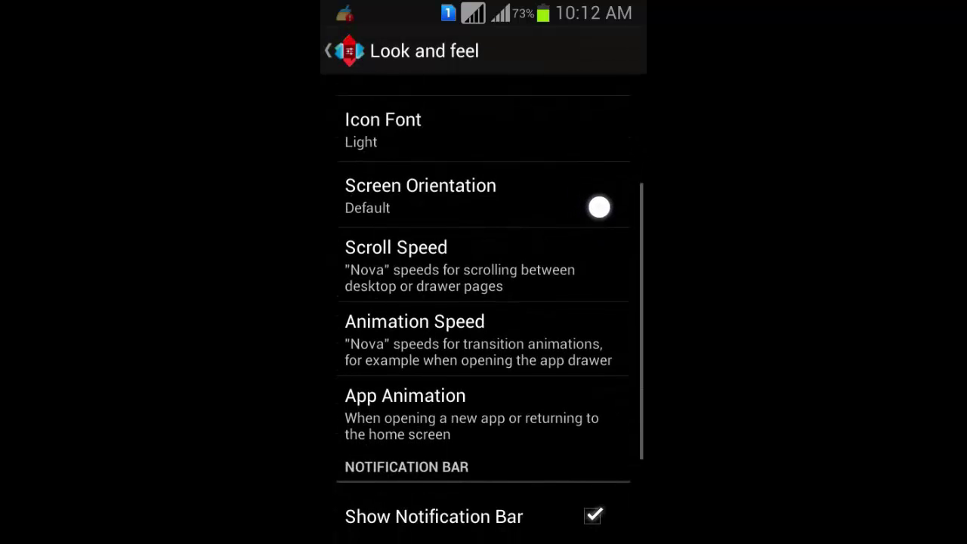
pyautogui.moveTo(567, 304); pyautogui.dragTo(600, 211)
pyautogui.moveTo(576, 330); pyautogui.dragTo(602, 241)
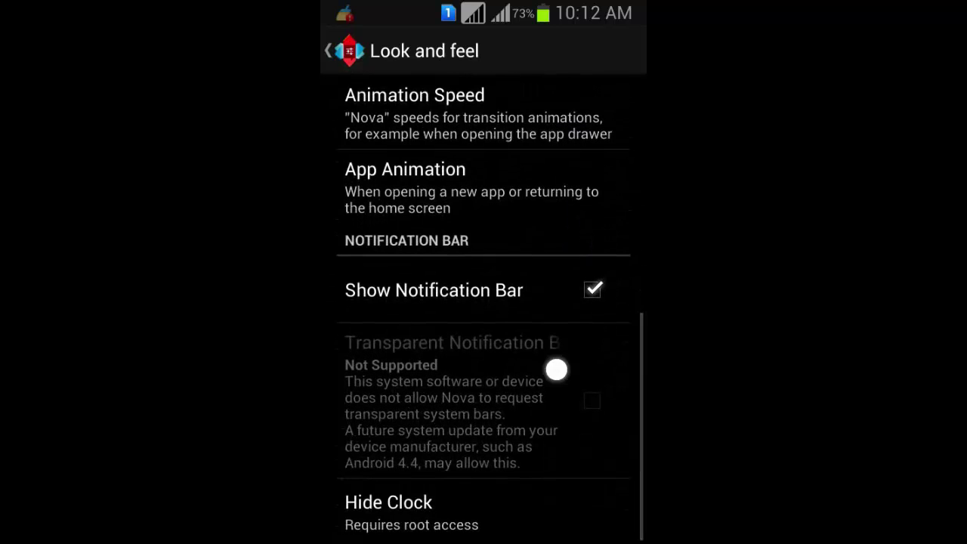
pyautogui.moveTo(557, 369); pyautogui.dragTo(579, 235)
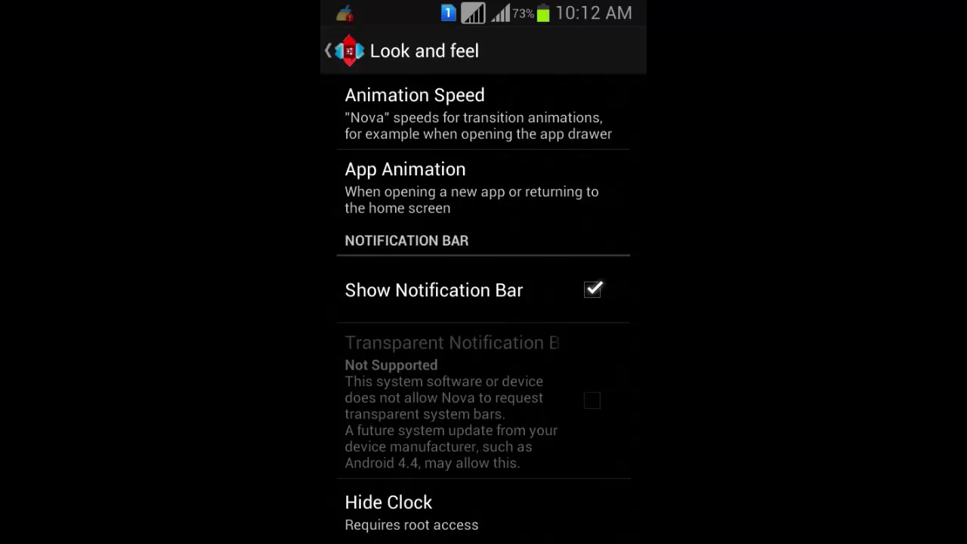
pyautogui.click(519, 521)
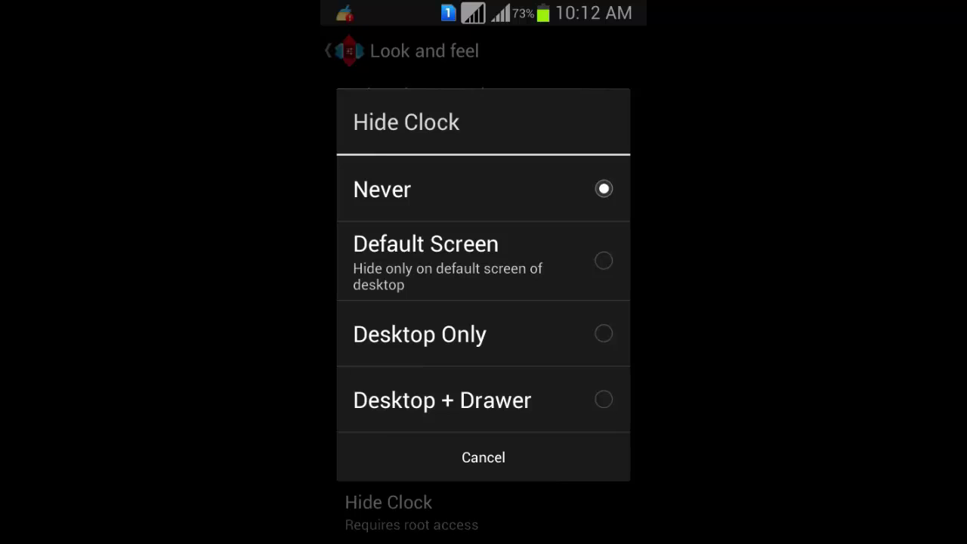
pyautogui.click(442, 400)
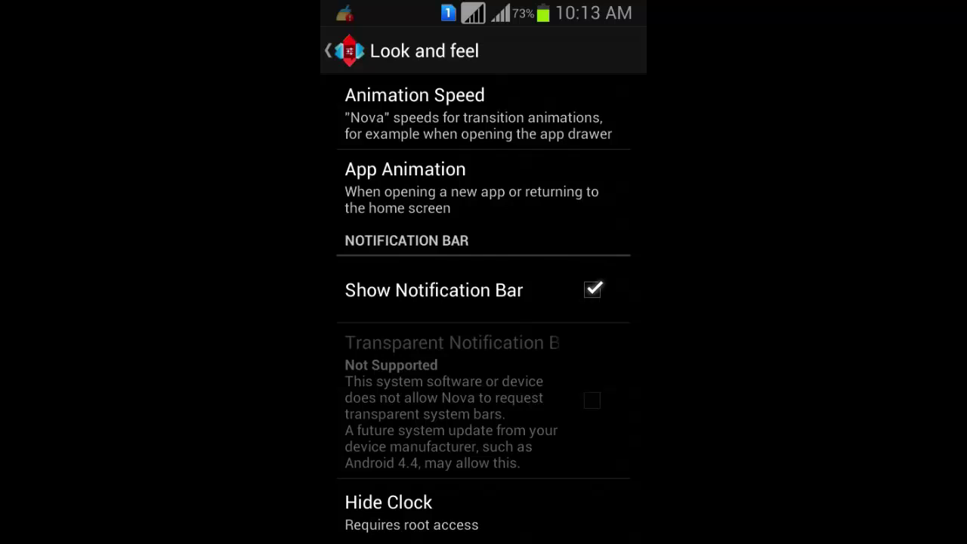
pyautogui.press('Escape')
# Open Gestures and Buttons and scroll through its gesture options.
pyautogui.moveTo(522, 388); pyautogui.dragTo(546, 313)
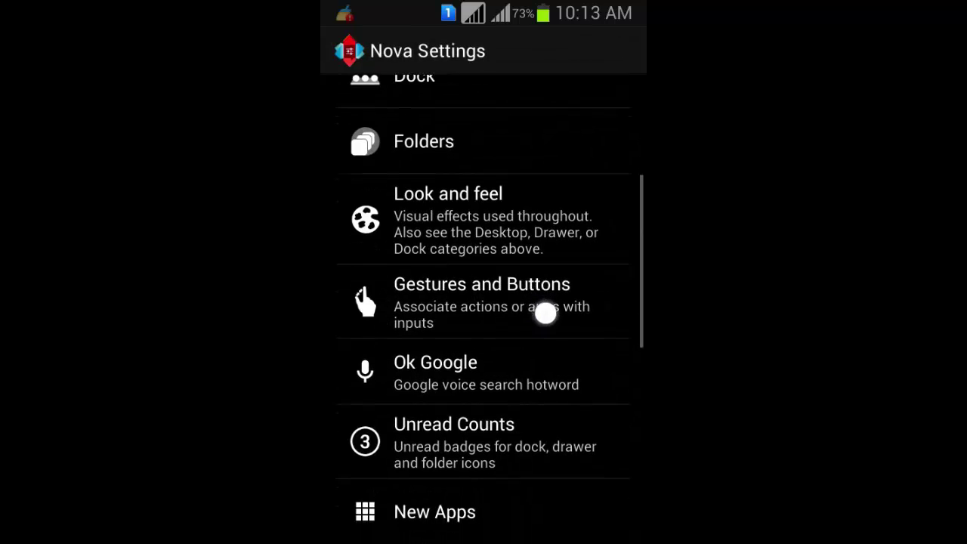
pyautogui.click(482, 293)
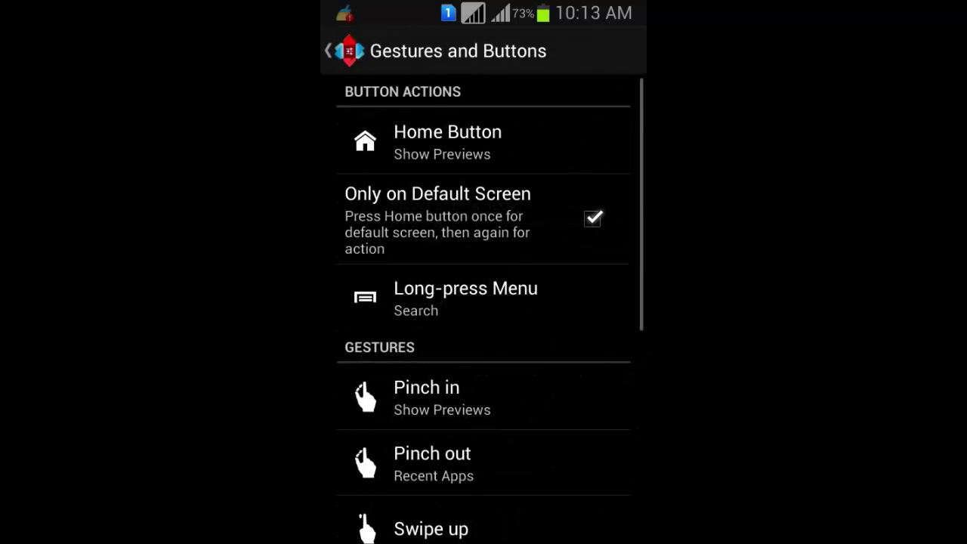
pyautogui.moveTo(537, 390)
pyautogui.mouseDown()
pyautogui.moveTo(552, 304)
pyautogui.moveTo(542, 401)
pyautogui.mouseUp()
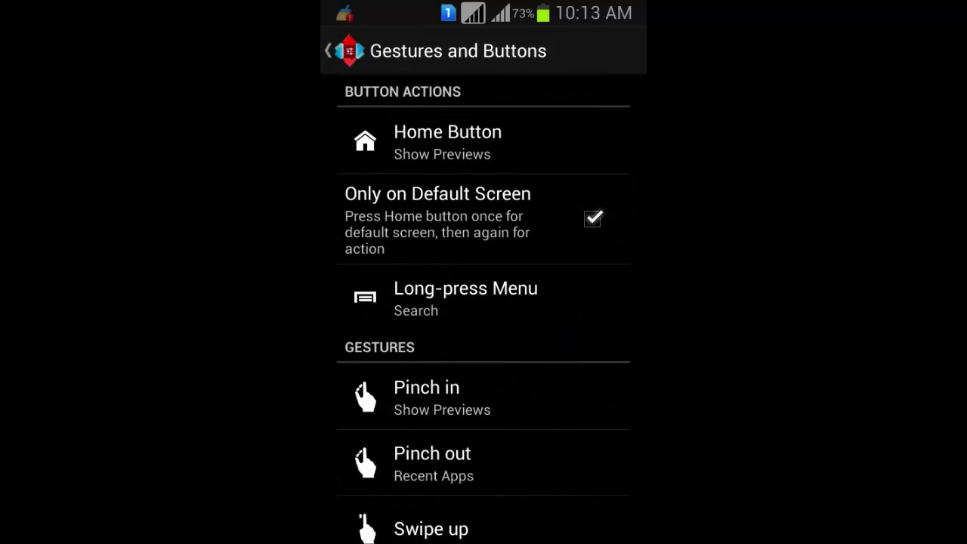
pyautogui.moveTo(541, 295)
pyautogui.mouseDown()
pyautogui.moveTo(522, 404)
pyautogui.moveTo(550, 312)
pyautogui.moveTo(548, 379)
pyautogui.mouseUp()
pyautogui.moveTo(537, 161)
pyautogui.mouseDown()
pyautogui.moveTo(520, 264)
pyautogui.moveTo(504, 297)
pyautogui.moveTo(541, 303)
pyautogui.moveTo(579, 233)
pyautogui.mouseUp()
pyautogui.moveTo(557, 374); pyautogui.dragTo(575, 235)
# Assign the Clock app to the Swipe up gesture from the Apps action list.
pyautogui.click(530, 282)
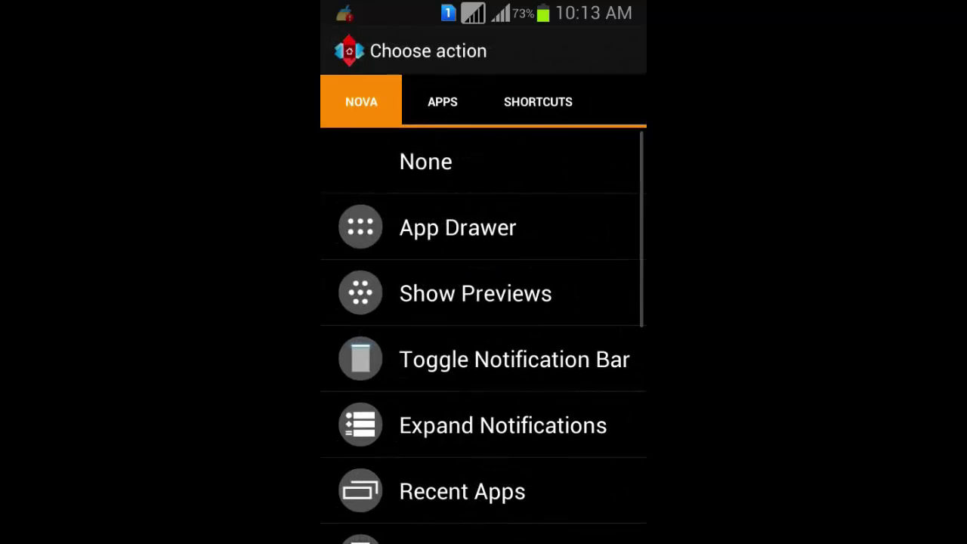
pyautogui.click(443, 101)
pyautogui.click(557, 91)
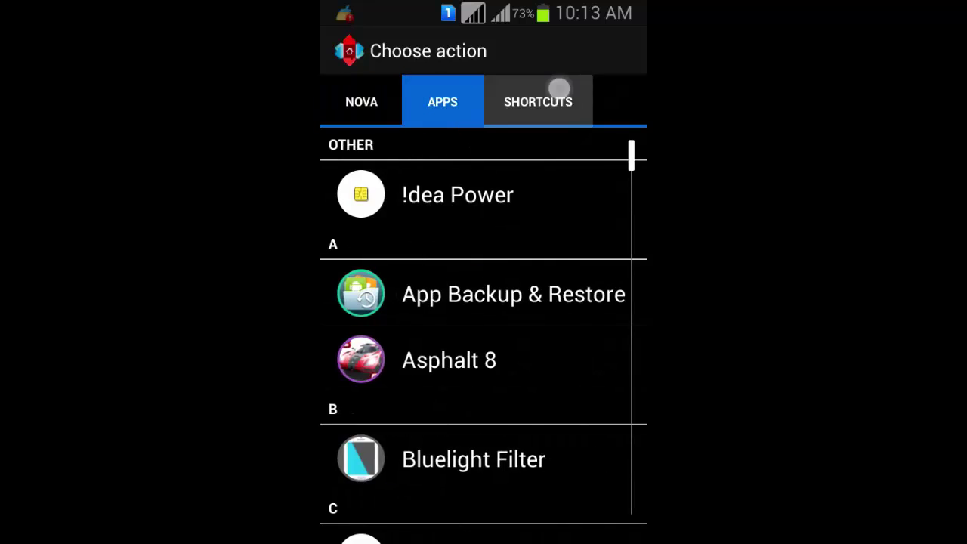
pyautogui.scroll(-5, 484, 340)
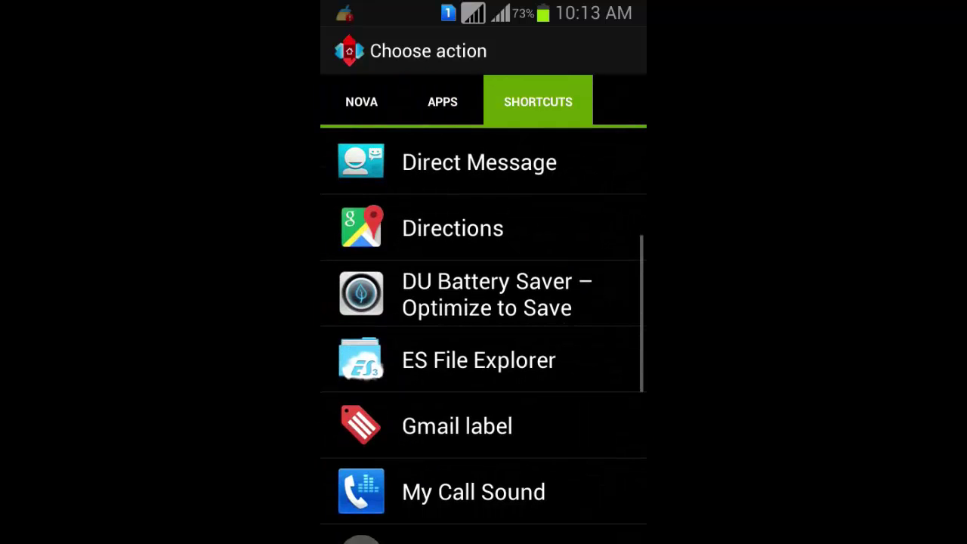
pyautogui.click(443, 101)
pyautogui.moveTo(554, 310); pyautogui.dragTo(555, 213)
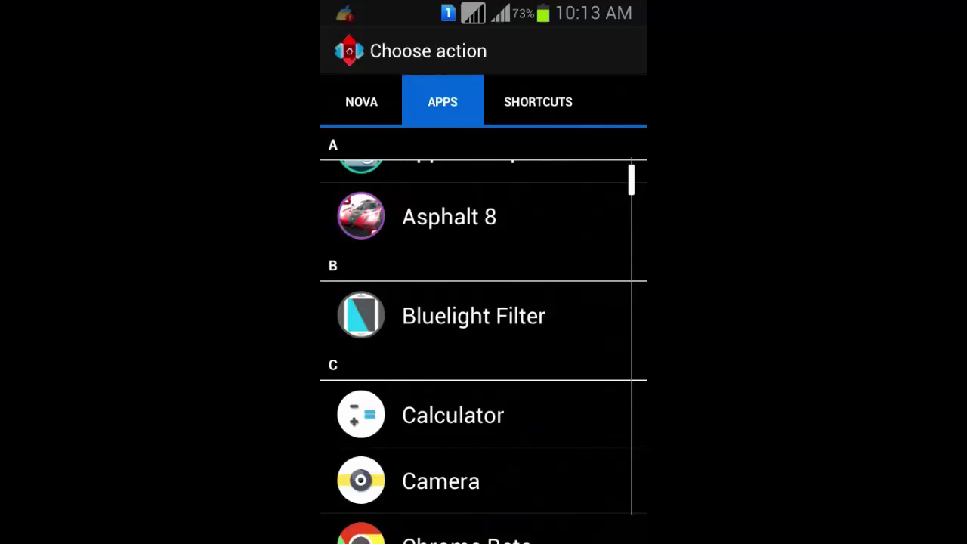
pyautogui.moveTo(555, 272)
pyautogui.mouseDown()
pyautogui.moveTo(568, 250)
pyautogui.moveTo(563, 151)
pyautogui.mouseUp()
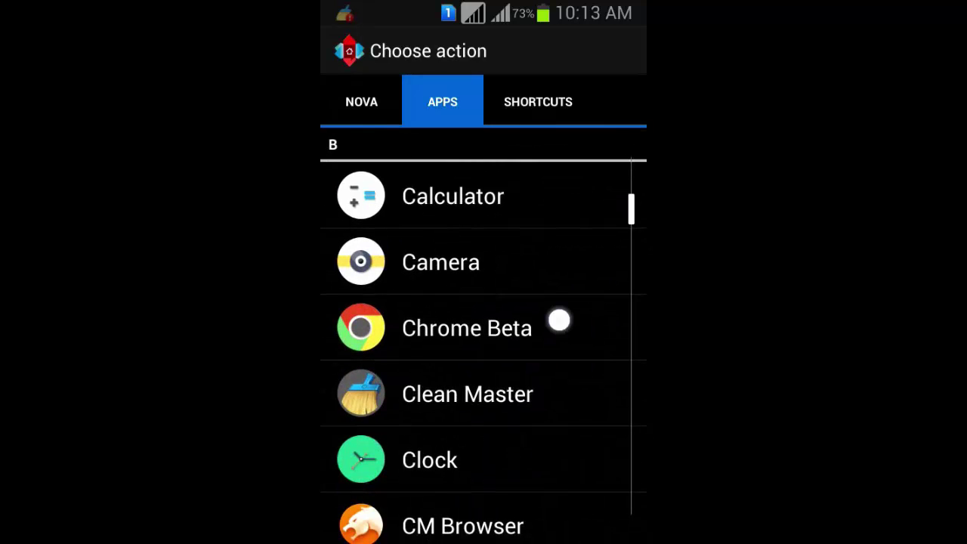
pyautogui.moveTo(559, 319); pyautogui.dragTo(582, 219)
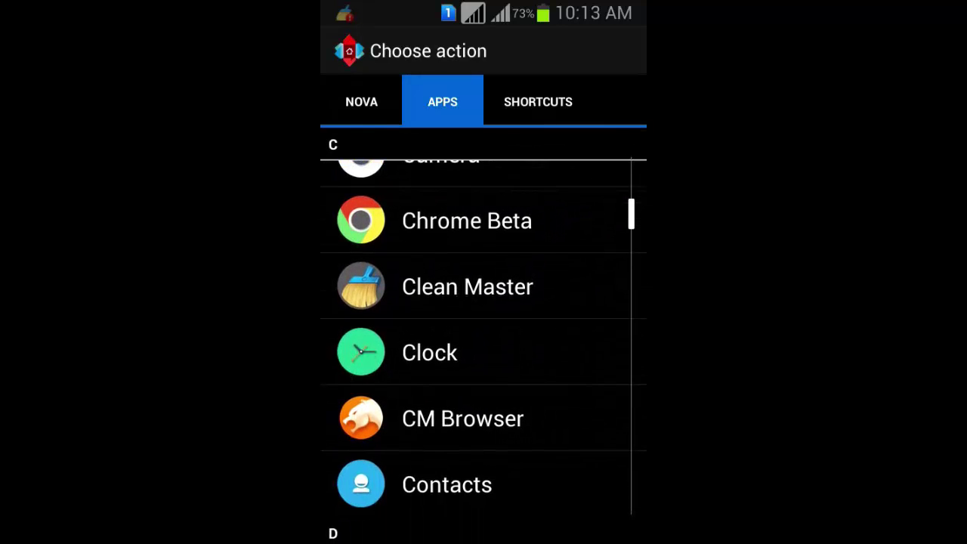
pyautogui.moveTo(559, 328); pyautogui.dragTo(559, 257)
pyautogui.click(551, 275)
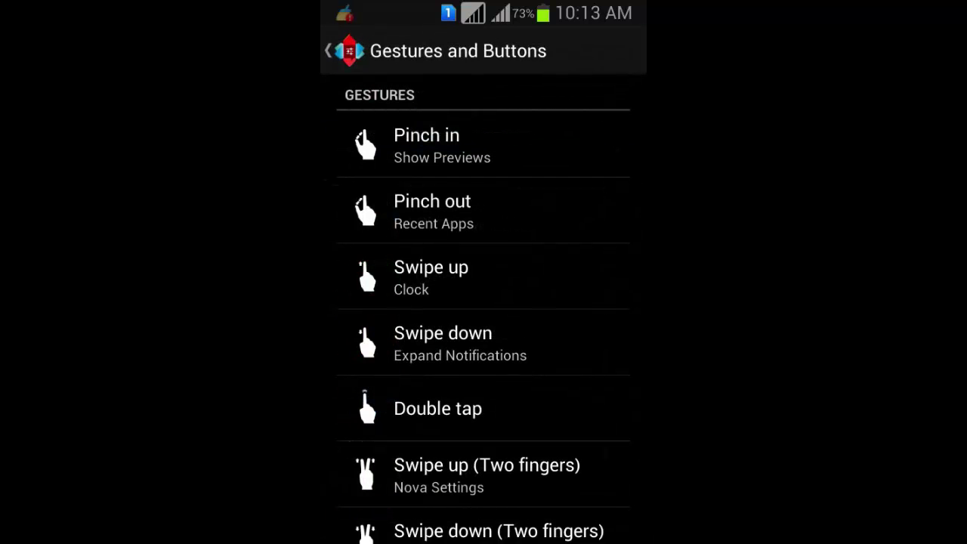
pyautogui.click(347, 51)
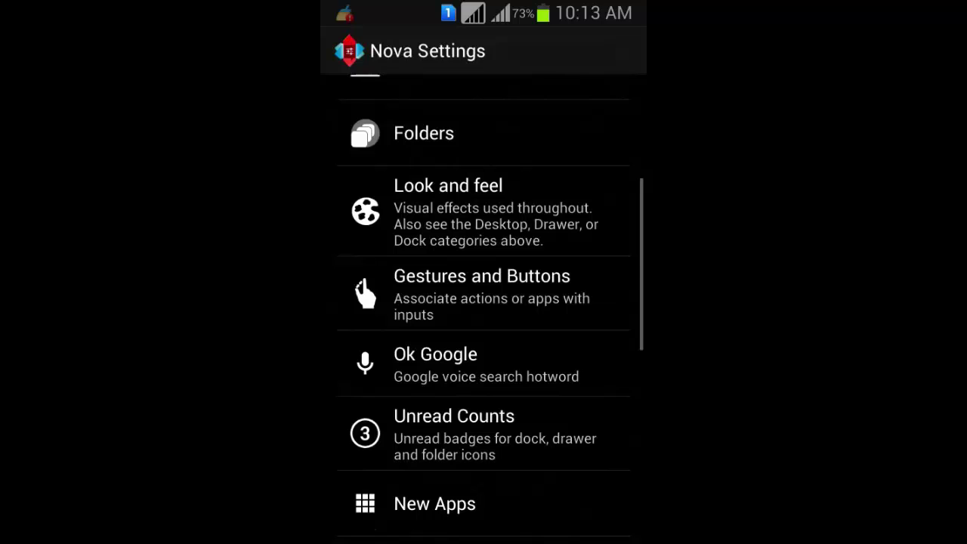
pyautogui.press('Escape')
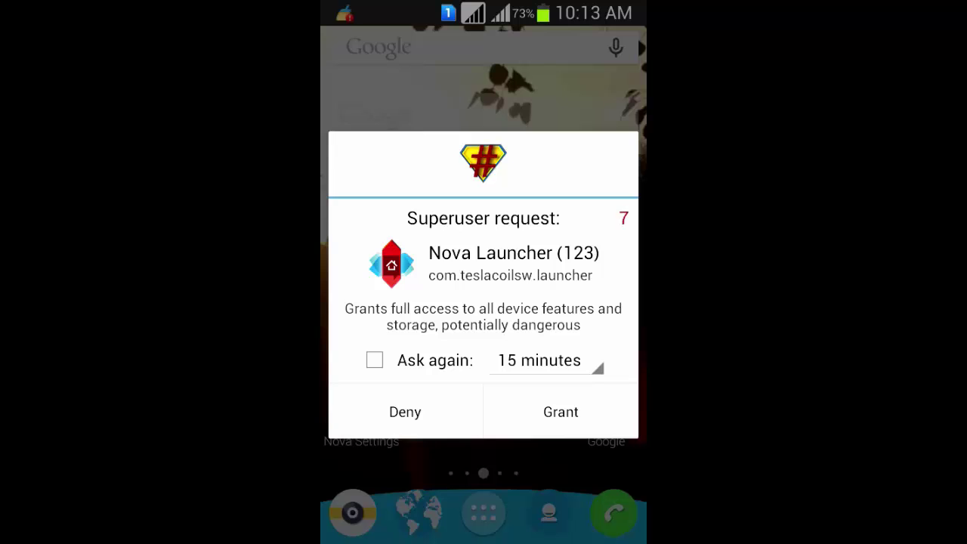
pyautogui.click(565, 410)
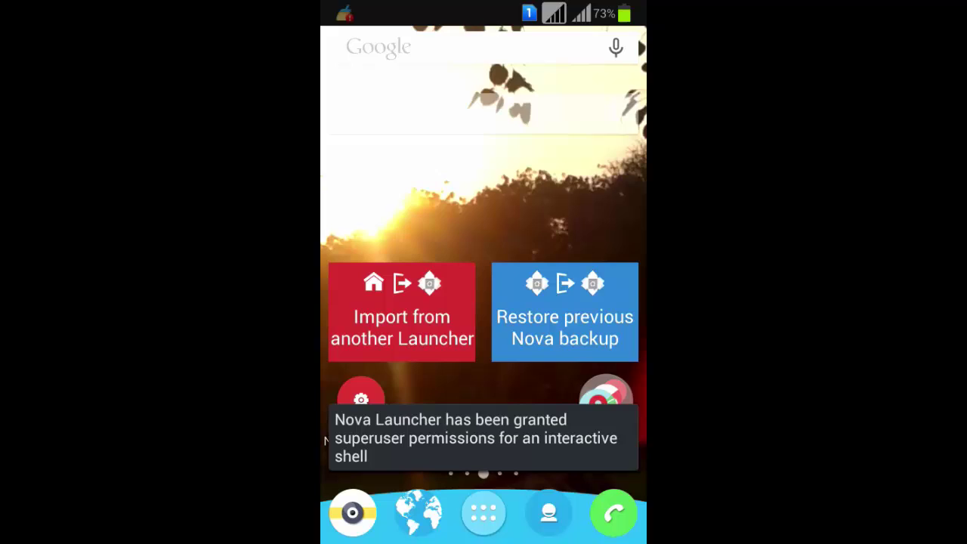
pyautogui.click(537, 95)
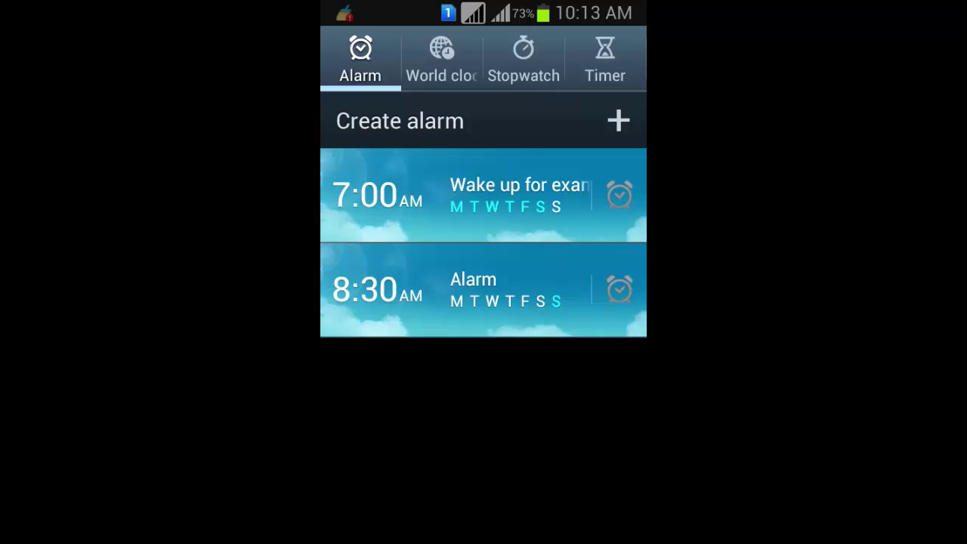
pyautogui.press('Home')
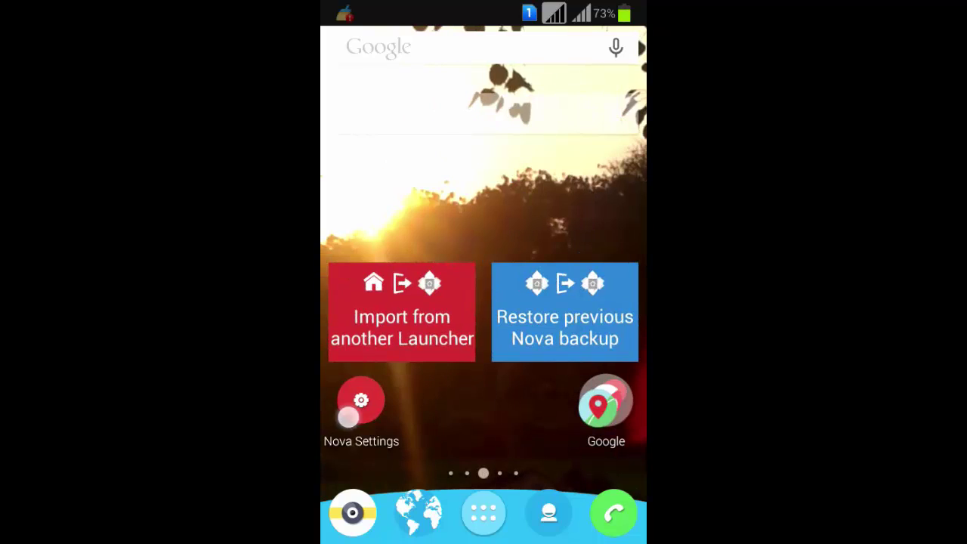
# Scroll Nova Settings down to the Nova section showing Select Default Home.
pyautogui.click(361, 400)
pyautogui.moveTo(533, 380); pyautogui.dragTo(610, 161)
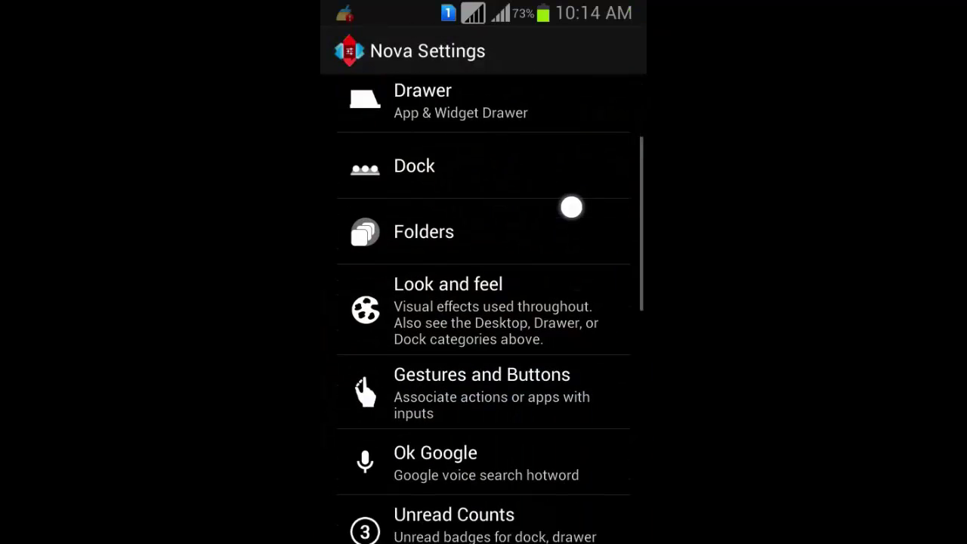
pyautogui.moveTo(578, 302); pyautogui.dragTo(590, 199)
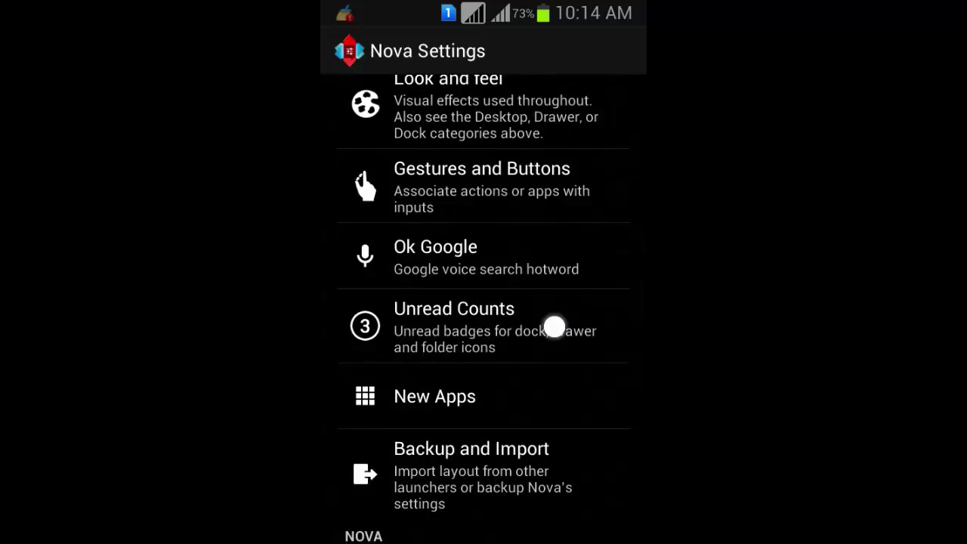
pyautogui.moveTo(554, 326)
pyautogui.mouseDown()
pyautogui.moveTo(578, 227)
pyautogui.moveTo(564, 222)
pyautogui.moveTo(568, 136)
pyautogui.mouseUp()
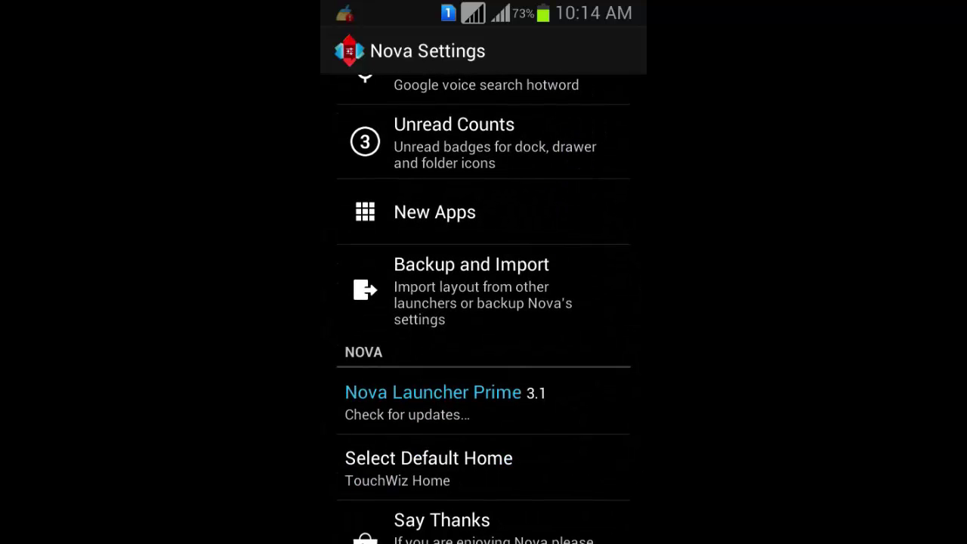
pyautogui.moveTo(544, 357)
pyautogui.mouseDown()
pyautogui.moveTo(529, 284)
pyautogui.moveTo(534, 440)
pyautogui.mouseUp()
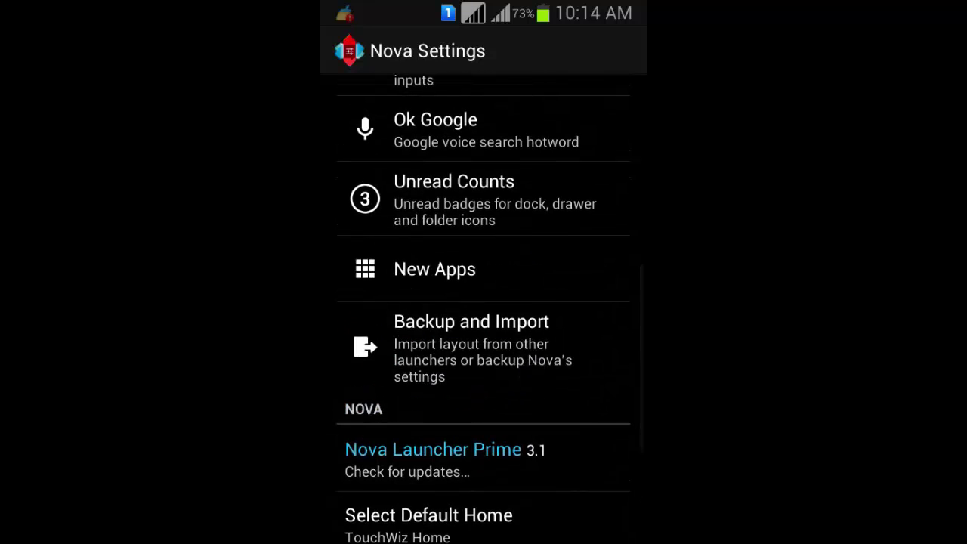
pyautogui.moveTo(564, 333); pyautogui.dragTo(563, 250)
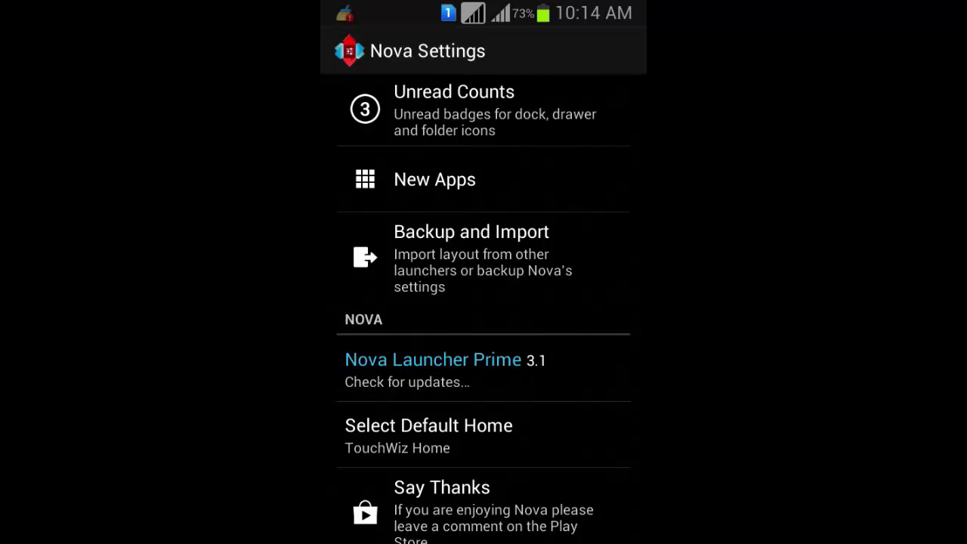
pyautogui.moveTo(554, 347); pyautogui.dragTo(576, 264)
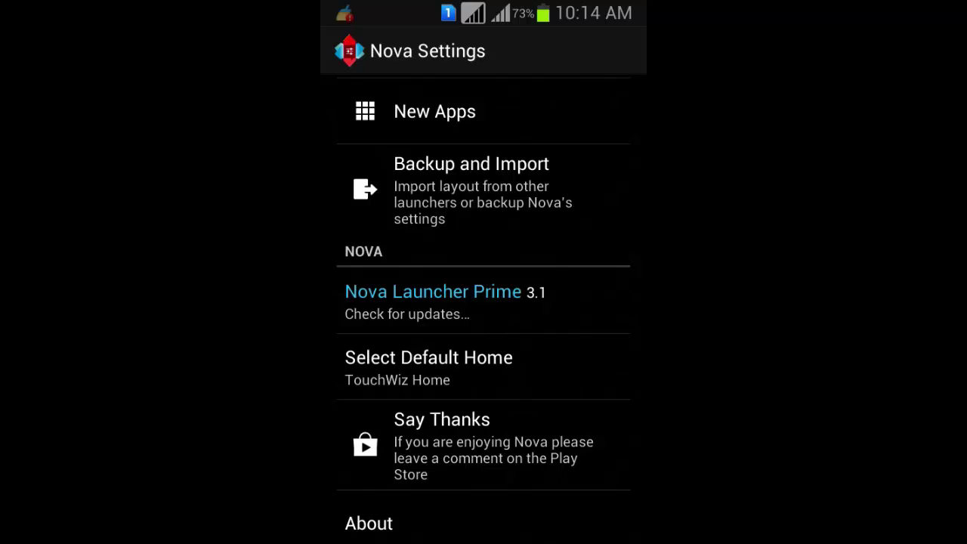
pyautogui.moveTo(591, 296); pyautogui.dragTo(605, 194)
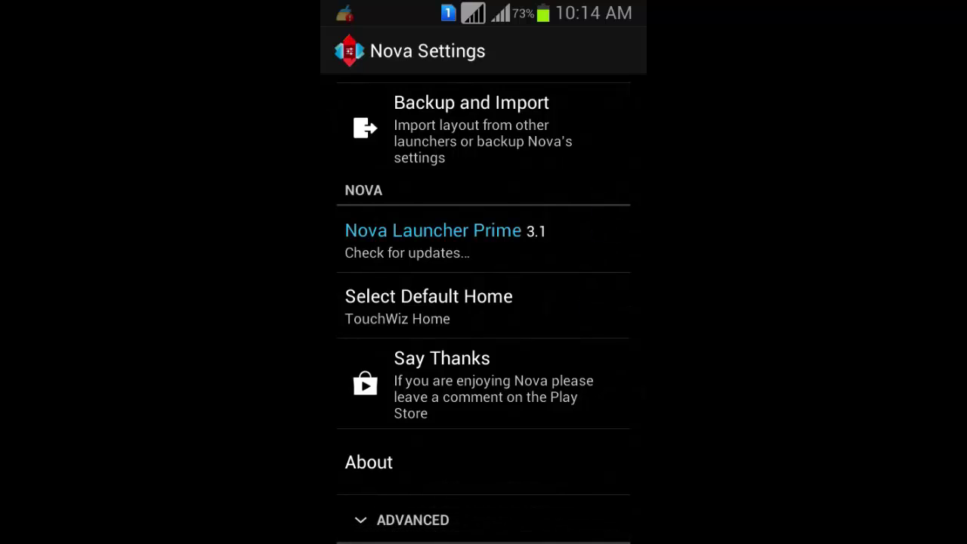
# Choose Nova Launcher over TouchWiz Home as the Always default home, then dismiss the Clear defaults notice.
pyautogui.click(559, 298)
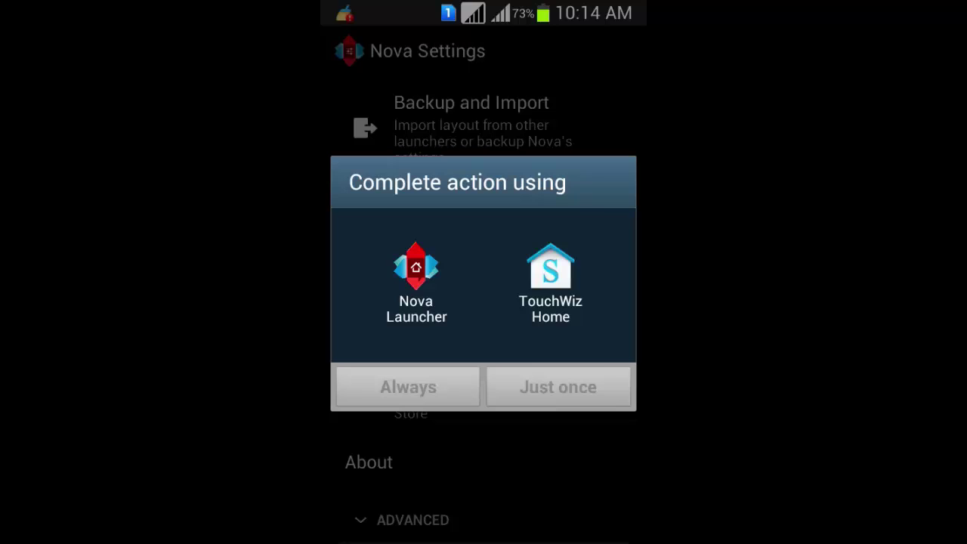
pyautogui.click(551, 302)
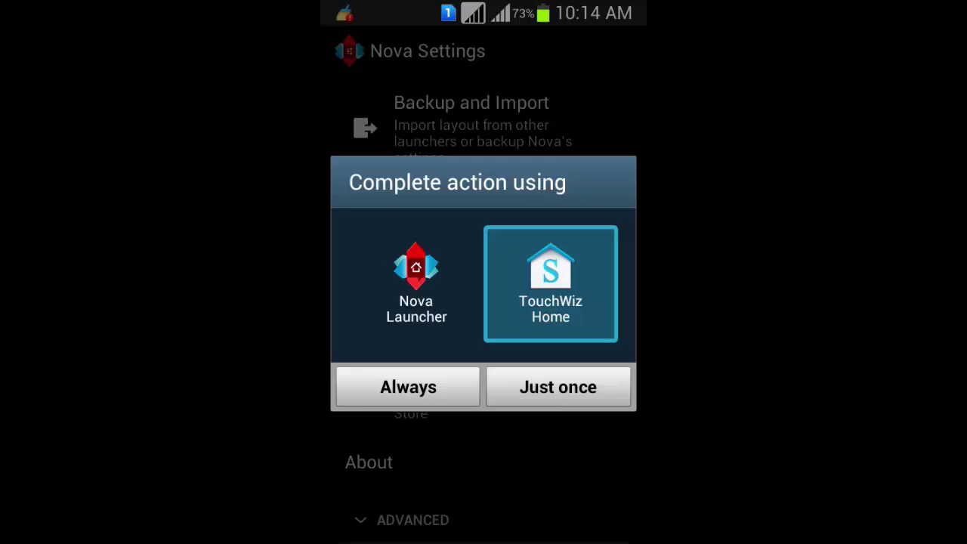
pyautogui.click(416, 284)
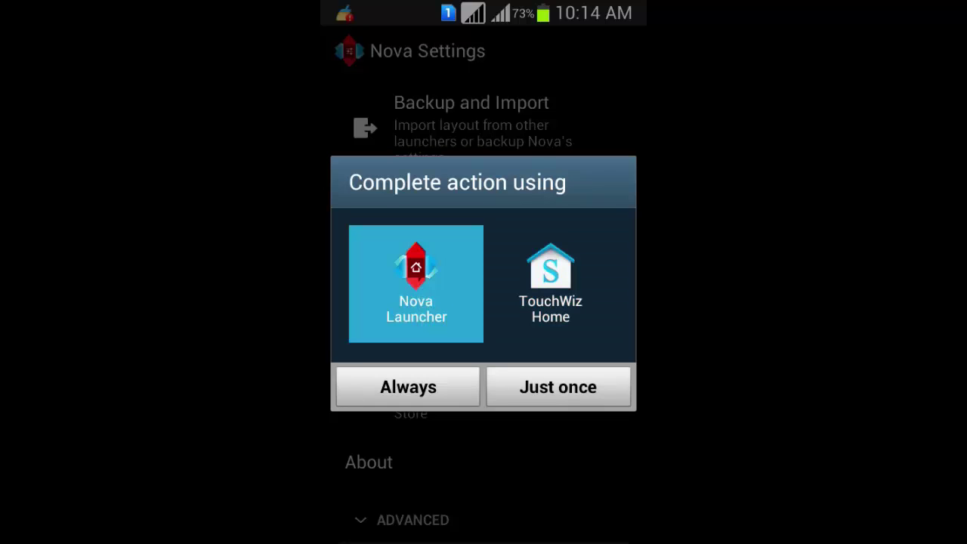
pyautogui.click(425, 383)
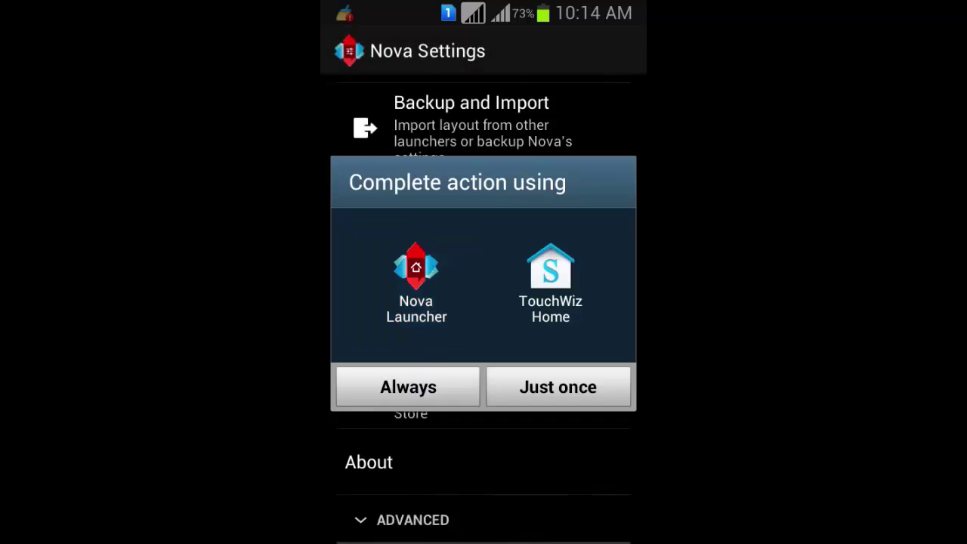
pyautogui.click(518, 370)
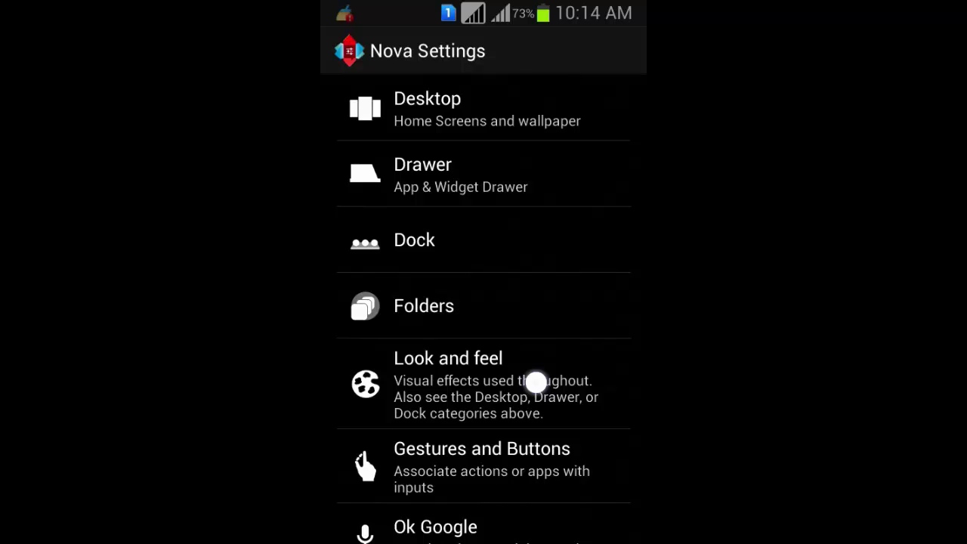
# Expand the ADVANCED section at the bottom of Nova Settings, then return to the top of the list.
pyautogui.moveTo(536, 380); pyautogui.dragTo(551, 292)
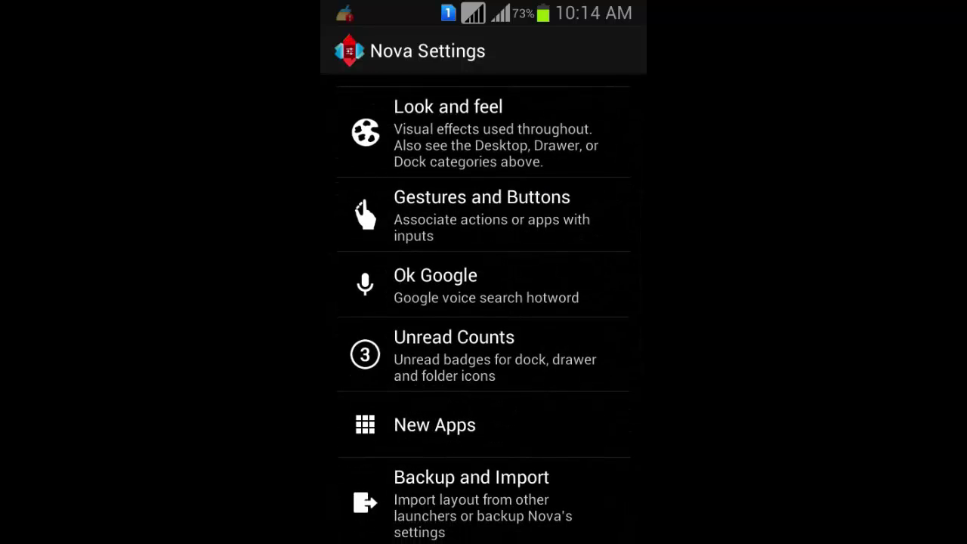
pyautogui.moveTo(551, 355); pyautogui.dragTo(579, 186)
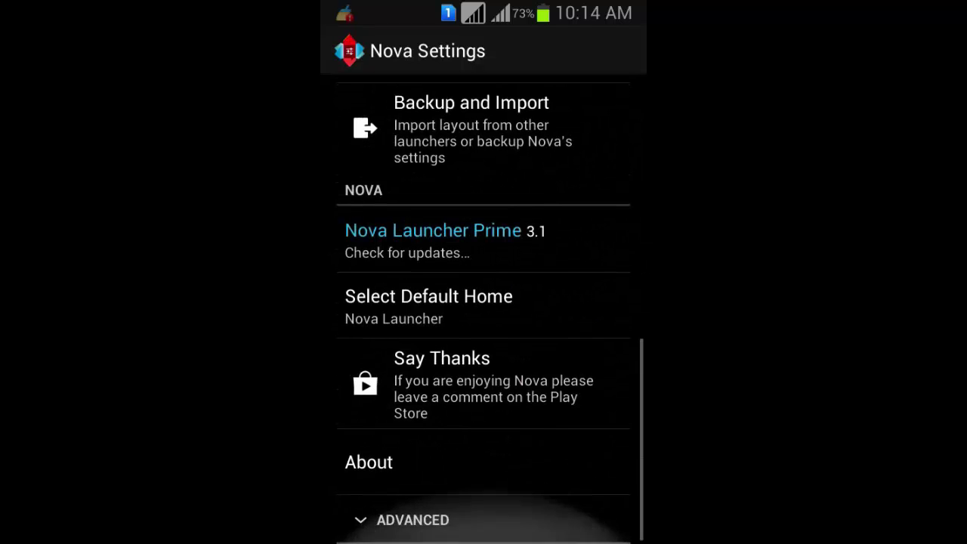
pyautogui.moveTo(553, 353); pyautogui.dragTo(582, 183)
pyautogui.click(477, 522)
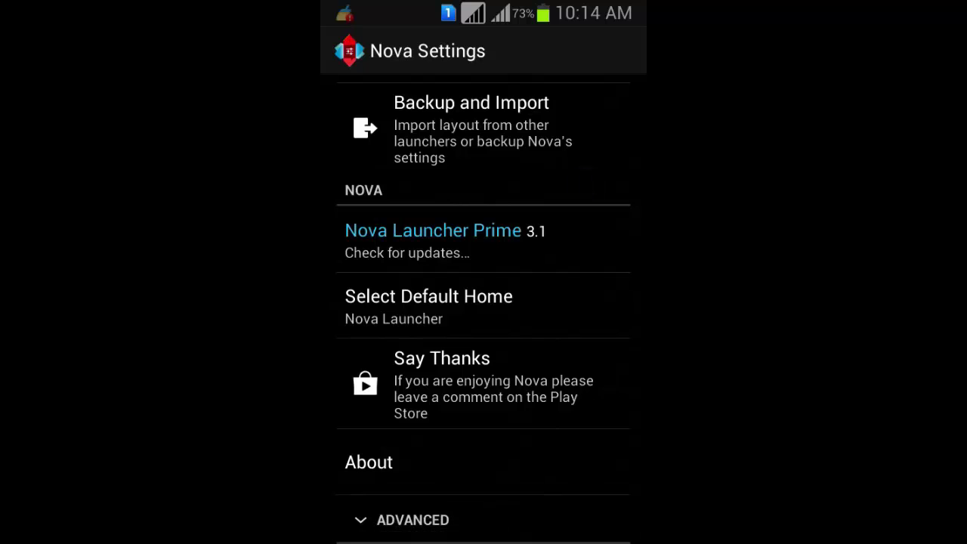
pyautogui.moveTo(539, 378); pyautogui.dragTo(546, 315)
pyautogui.moveTo(594, 184); pyautogui.dragTo(590, 355)
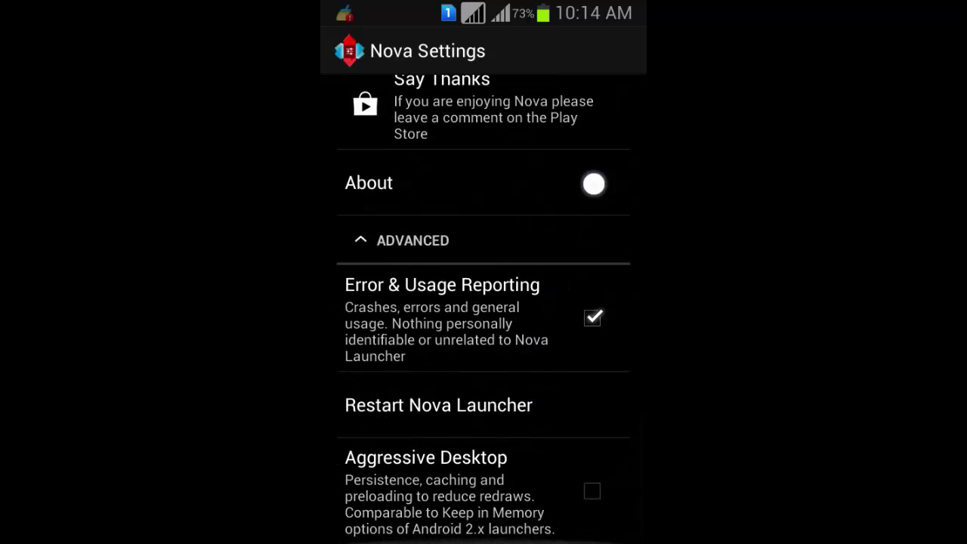
pyautogui.moveTo(495, 144); pyautogui.dragTo(501, 303)
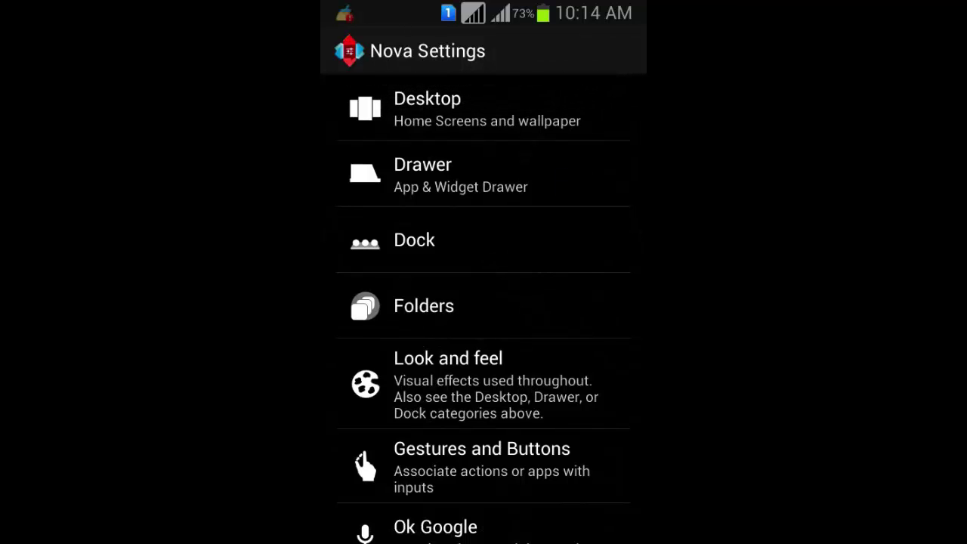
pyautogui.press('Escape')
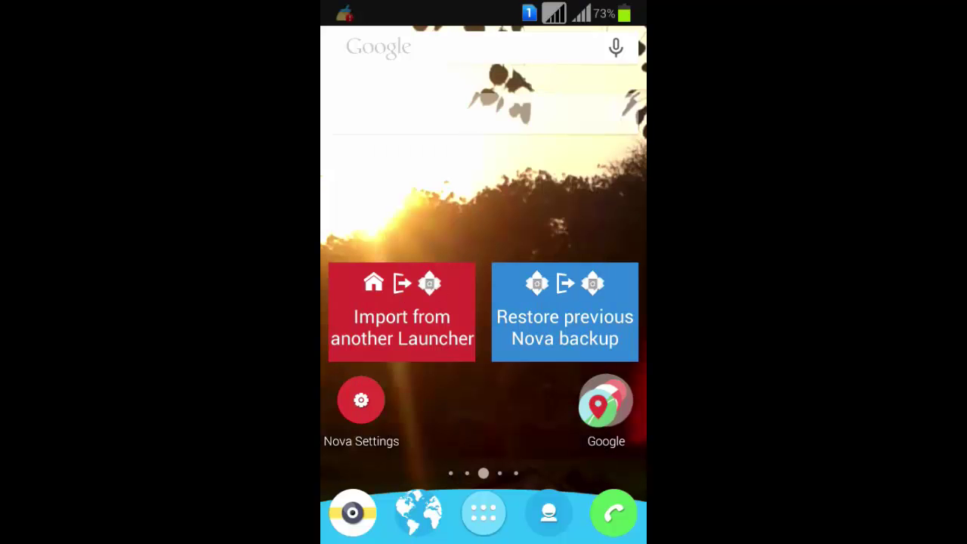
pyautogui.moveTo(574, 227); pyautogui.dragTo(378, 226)
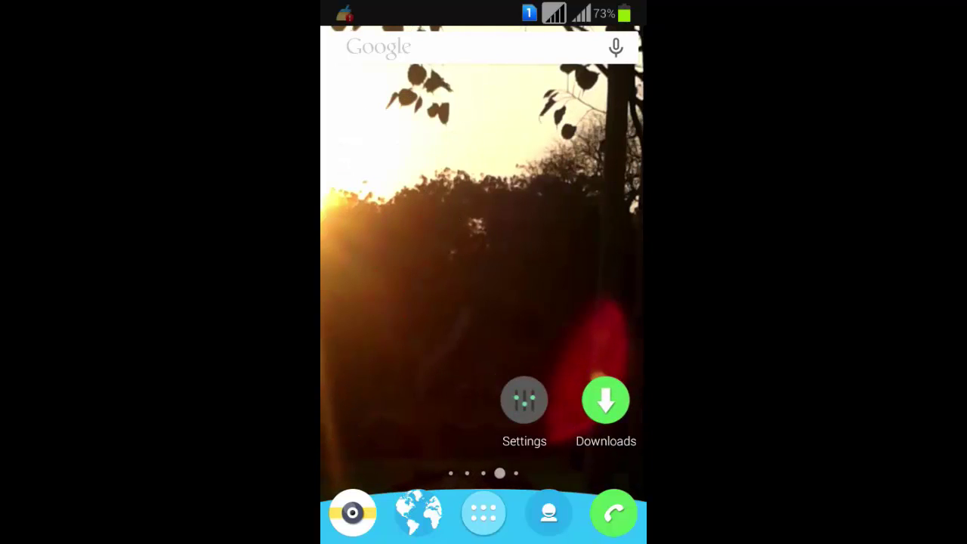
pyautogui.moveTo(572, 244); pyautogui.dragTo(378, 244)
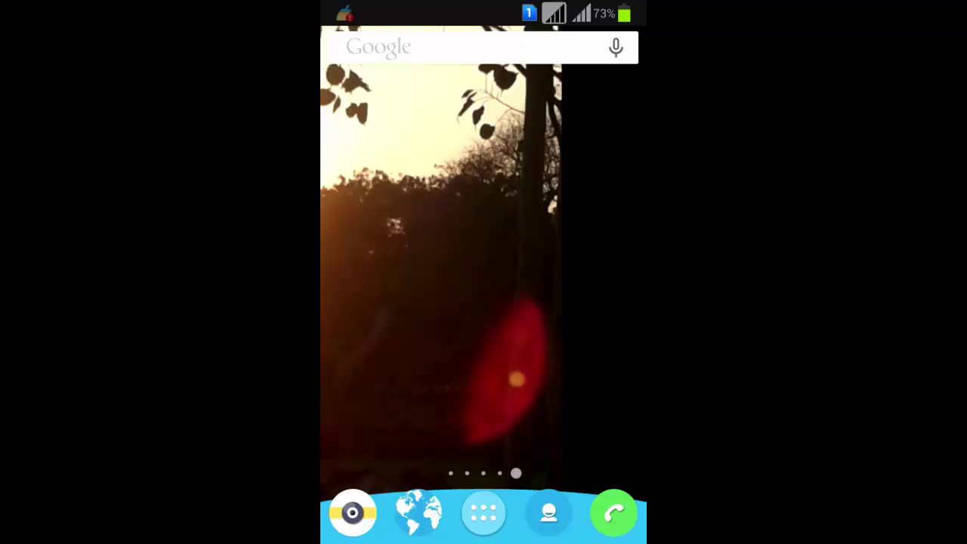
pyautogui.click(483, 513)
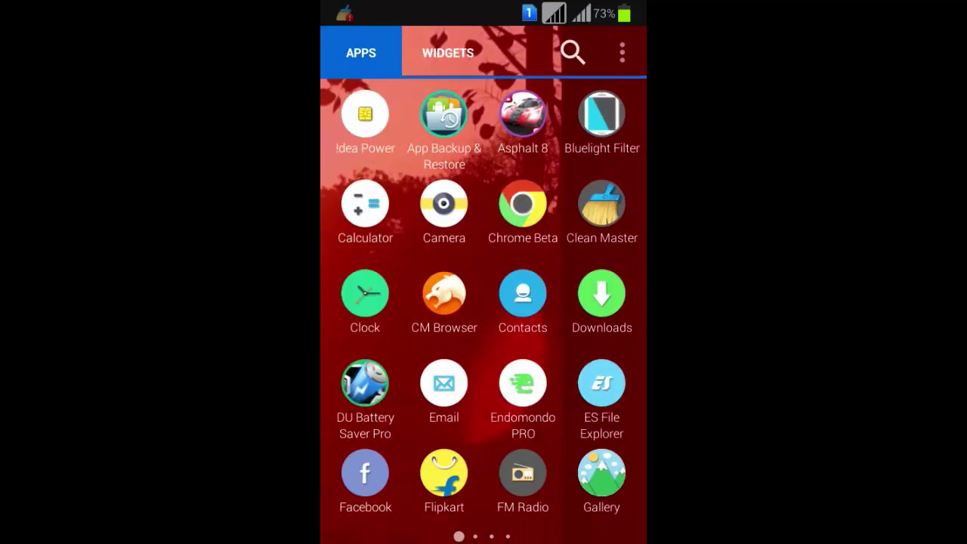
pyautogui.moveTo(518, 356)
pyautogui.mouseDown()
pyautogui.moveTo(363, 355)
pyautogui.moveTo(559, 325)
pyautogui.mouseUp()
pyautogui.moveTo(559, 325); pyautogui.dragTo(362, 325)
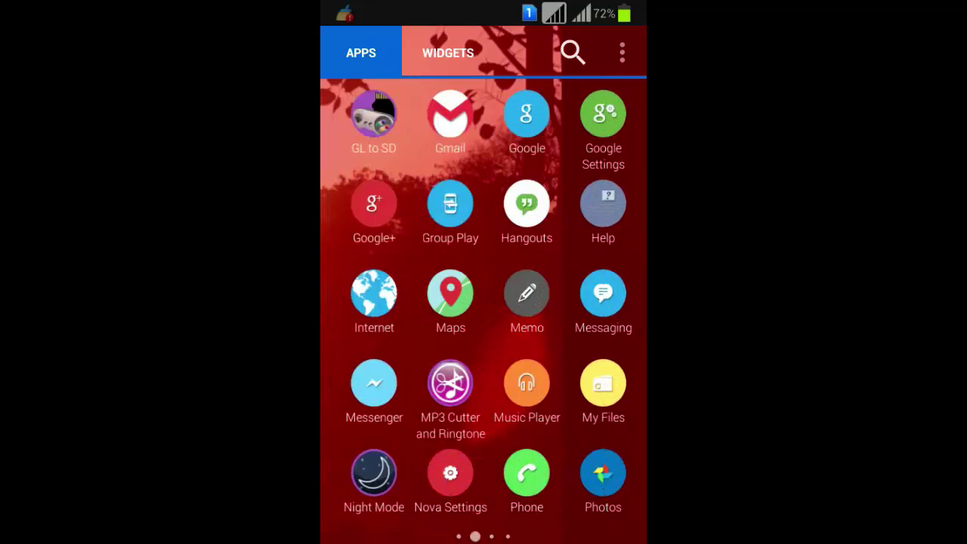
pyautogui.press('Escape')
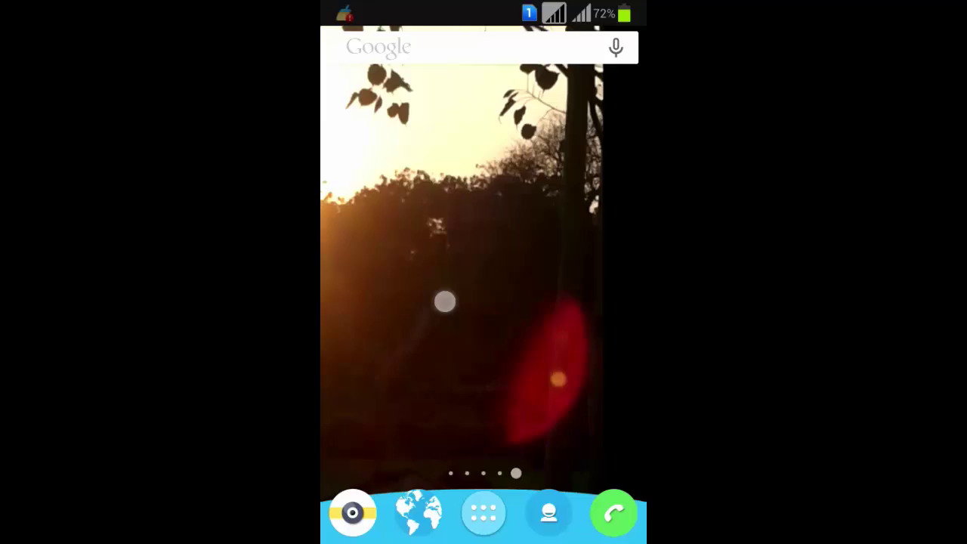
pyautogui.moveTo(559, 303); pyautogui.dragTo(363, 302)
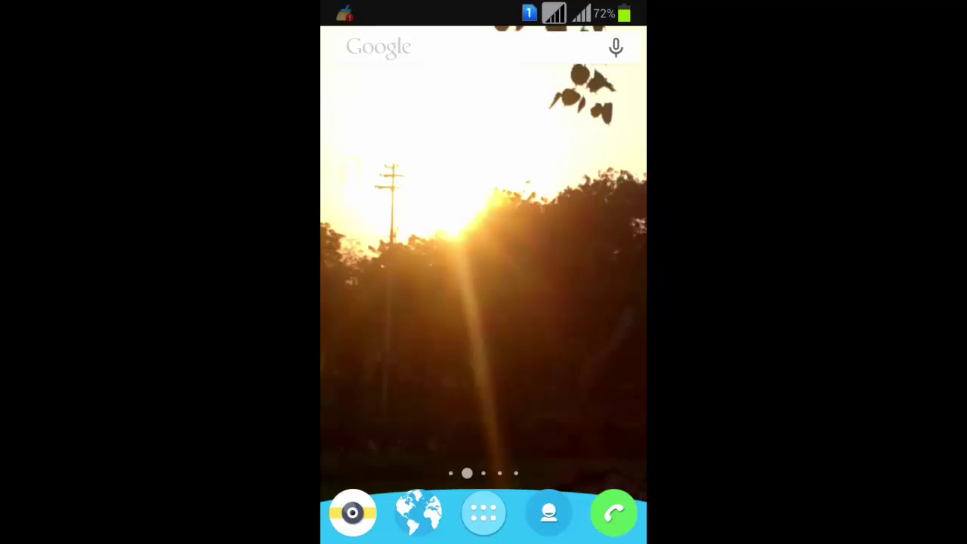
pyautogui.moveTo(559, 303); pyautogui.dragTo(362, 302)
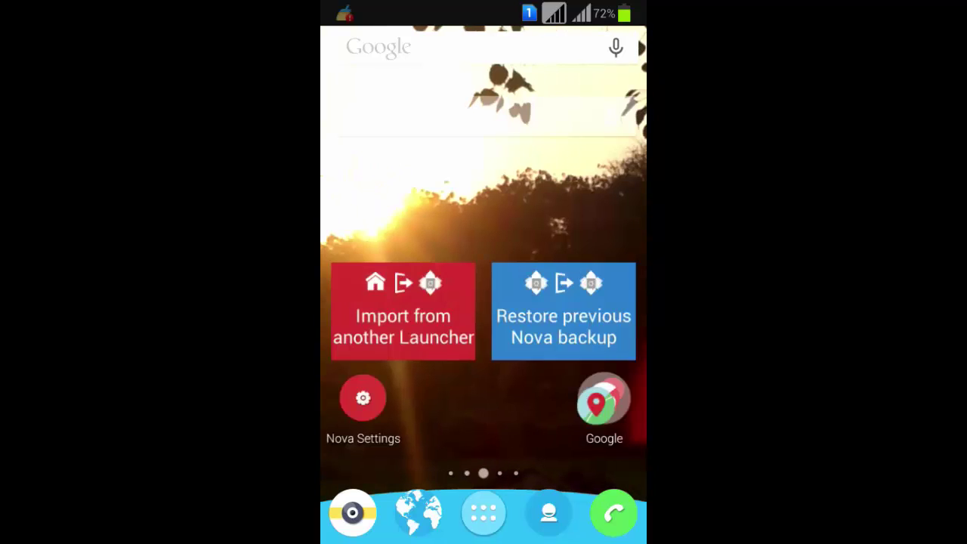